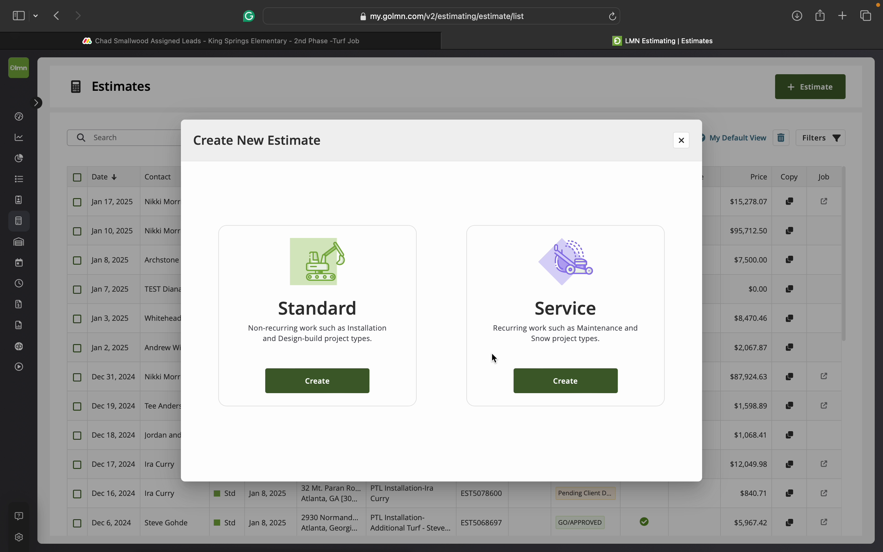
Start a new standard estimate for the contact King Springs Elementary
{"action": "left_click", "coordinate": [334, 381]}
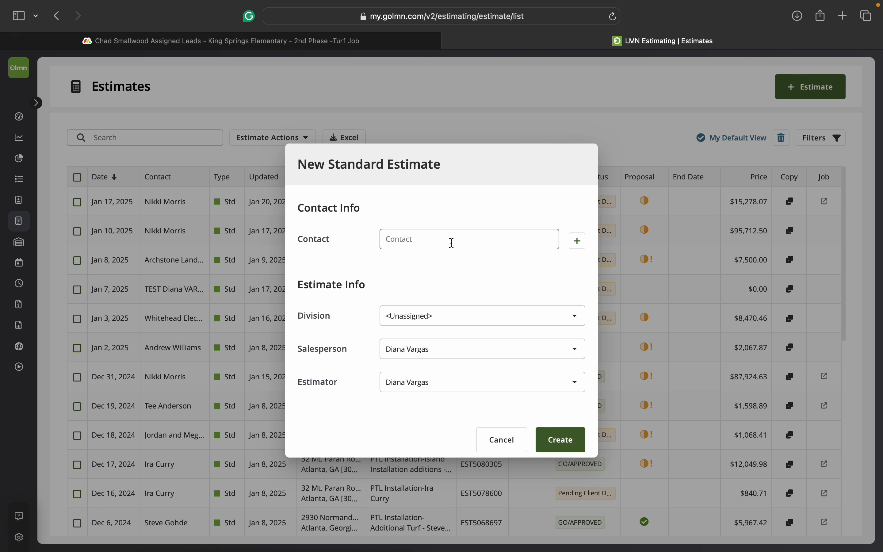
{"action": "left_click", "coordinate": [452, 242]}
{"action": "type", "text": "S"}
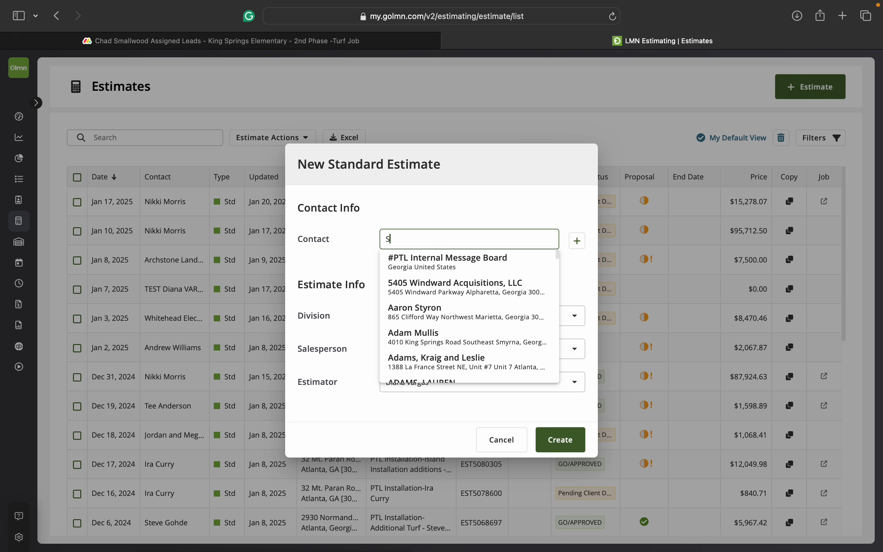
{"action": "key", "text": "BackSpace"}
{"action": "type", "text": "king"}
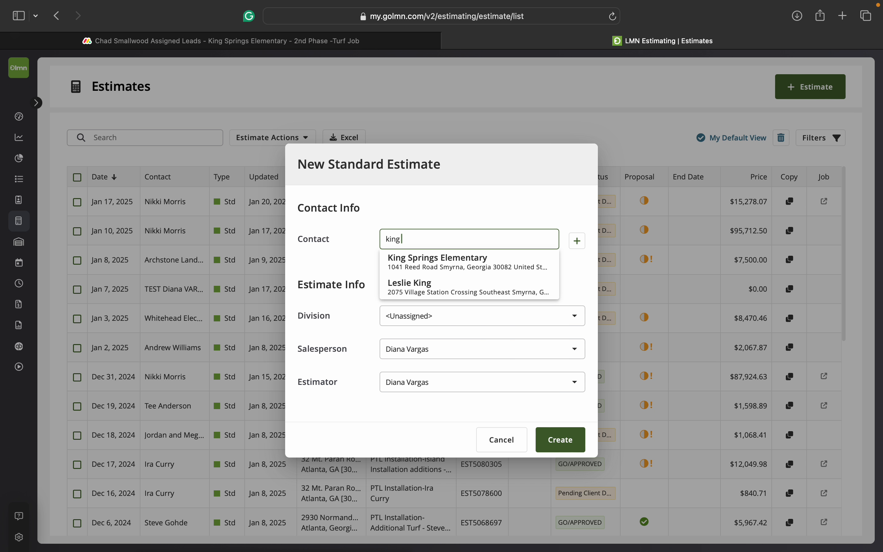
{"action": "left_click", "coordinate": [452, 260]}
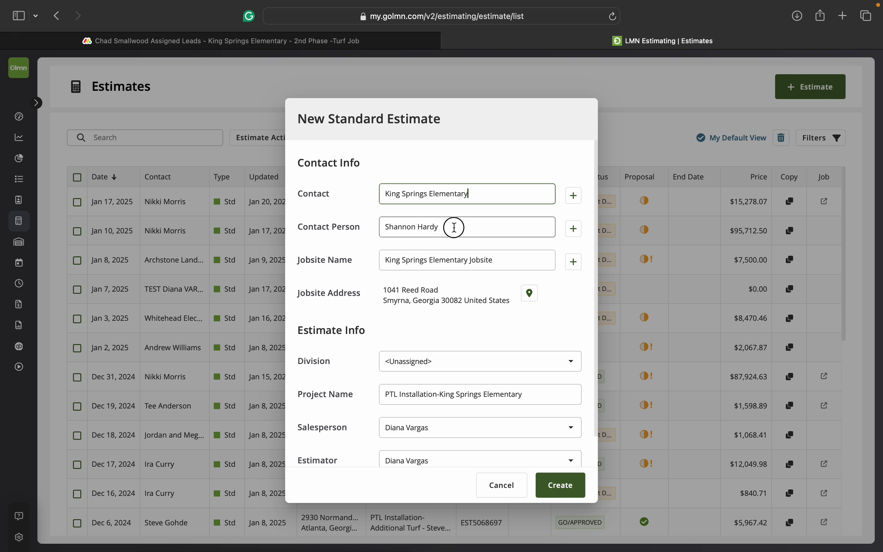
Switch the estimate's contact person to the first person listed and set the division to PTL Installation
{"action": "left_click", "coordinate": [455, 227]}
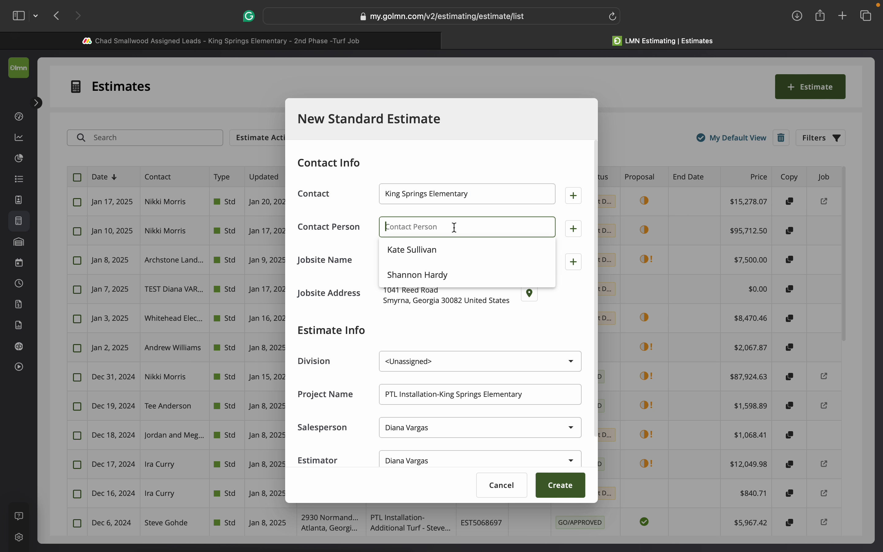
{"action": "left_click", "coordinate": [440, 255]}
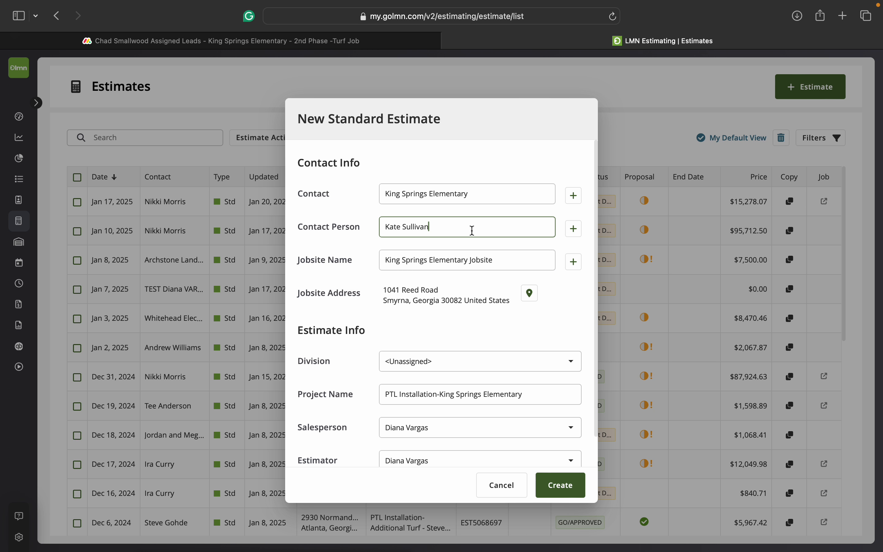
{"action": "scroll", "coordinate": [467, 295], "scroll_direction": "down", "scroll_amount": 2}
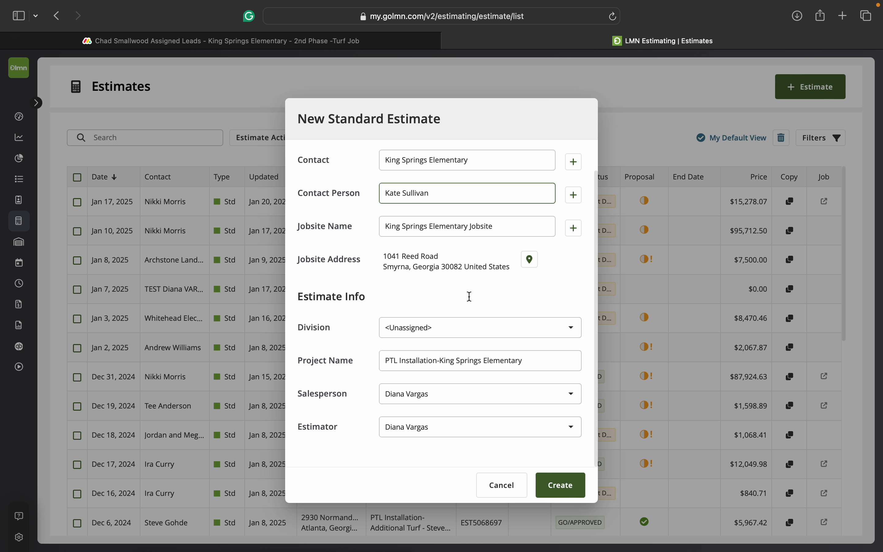
{"action": "left_click", "coordinate": [472, 226]}
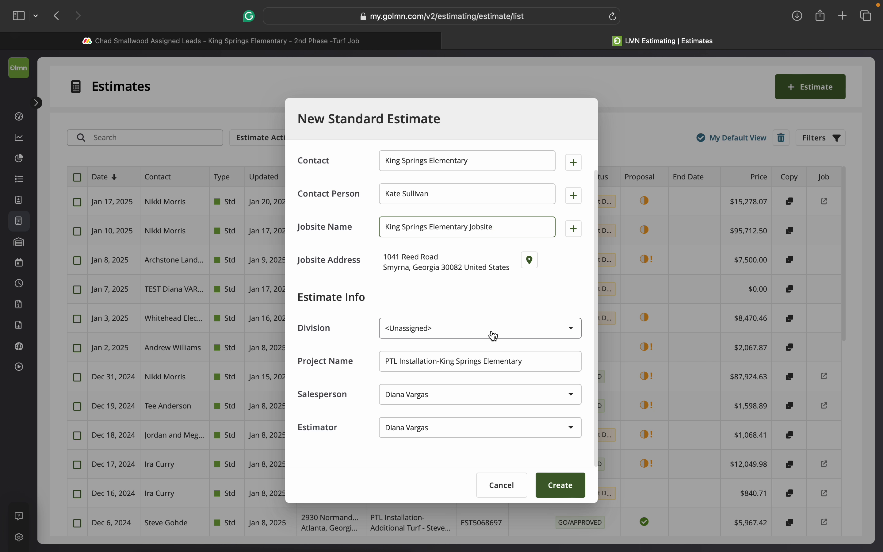
{"action": "left_click", "coordinate": [566, 329]}
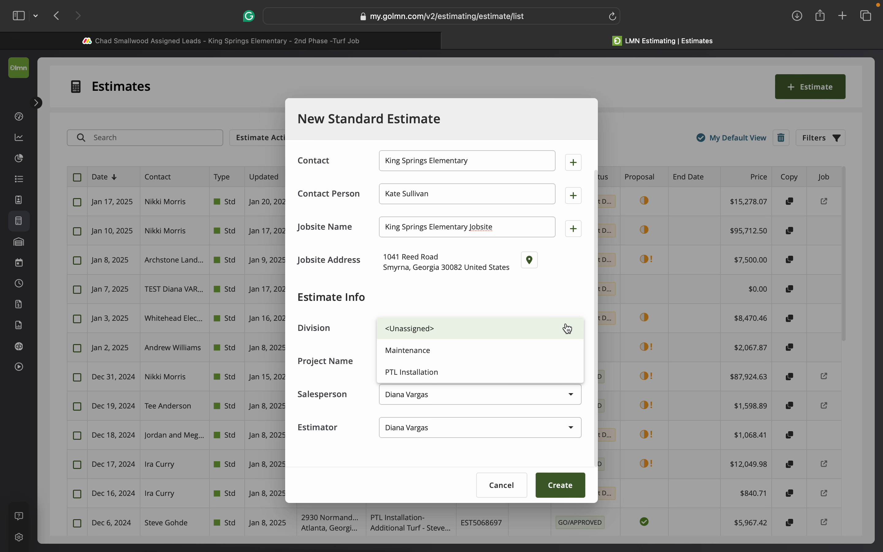
{"action": "left_click", "coordinate": [509, 374]}
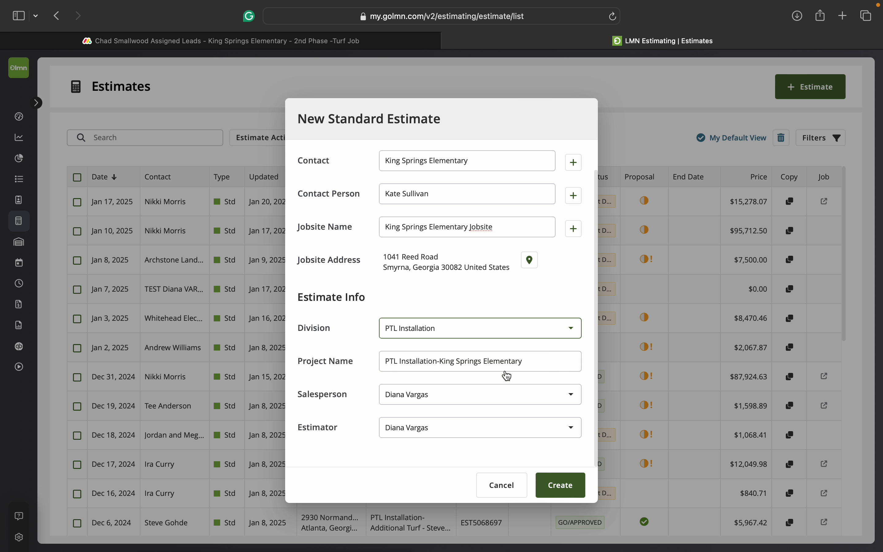
Assign the first listed salesperson to the estimate, then create and save it
{"action": "scroll", "coordinate": [495, 397], "scroll_direction": "down", "scroll_amount": 1}
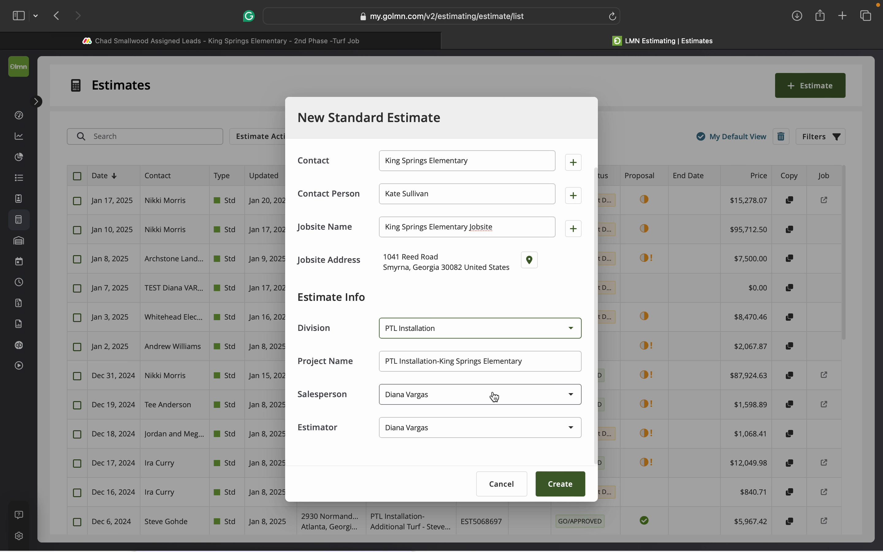
{"action": "scroll", "coordinate": [494, 396], "scroll_direction": "up", "scroll_amount": 1}
{"action": "scroll", "coordinate": [494, 397], "scroll_direction": "down", "scroll_amount": 1}
{"action": "left_click", "coordinate": [511, 399]}
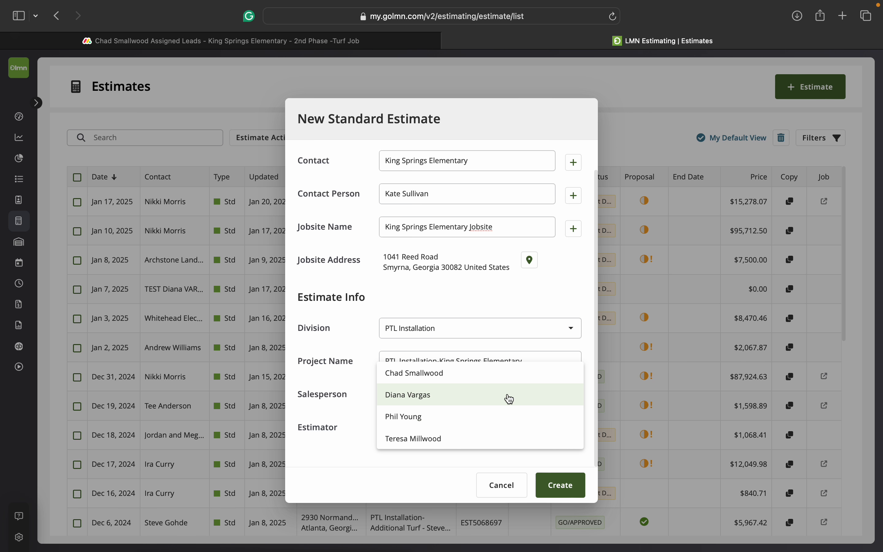
{"action": "left_click", "coordinate": [496, 376]}
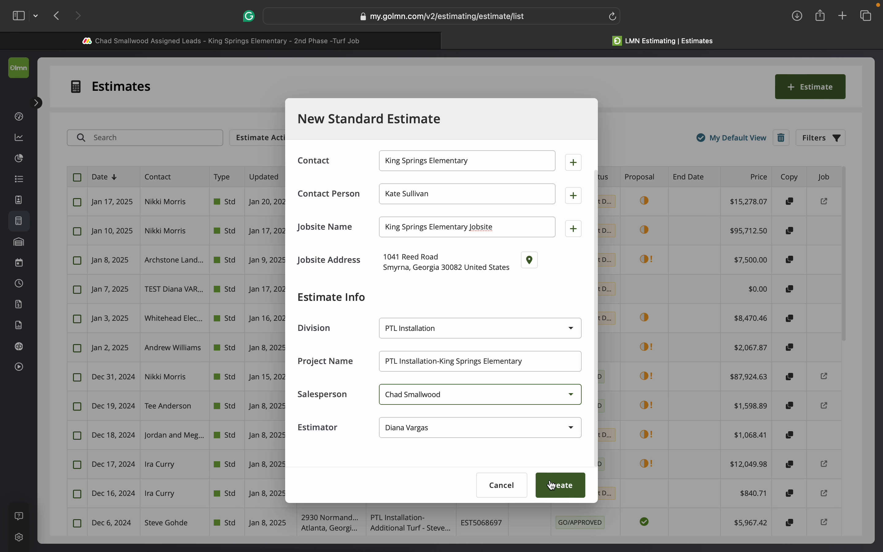
{"action": "left_click", "coordinate": [555, 489]}
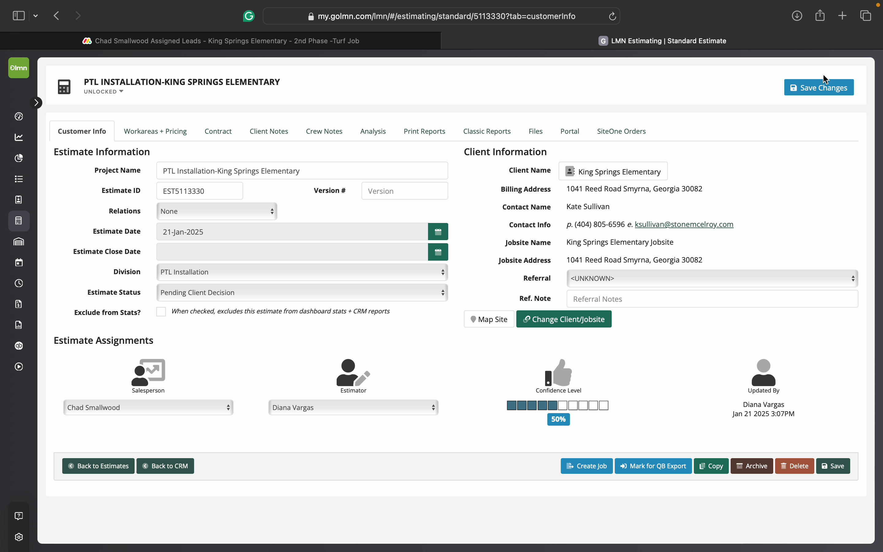
{"action": "left_click", "coordinate": [817, 90]}
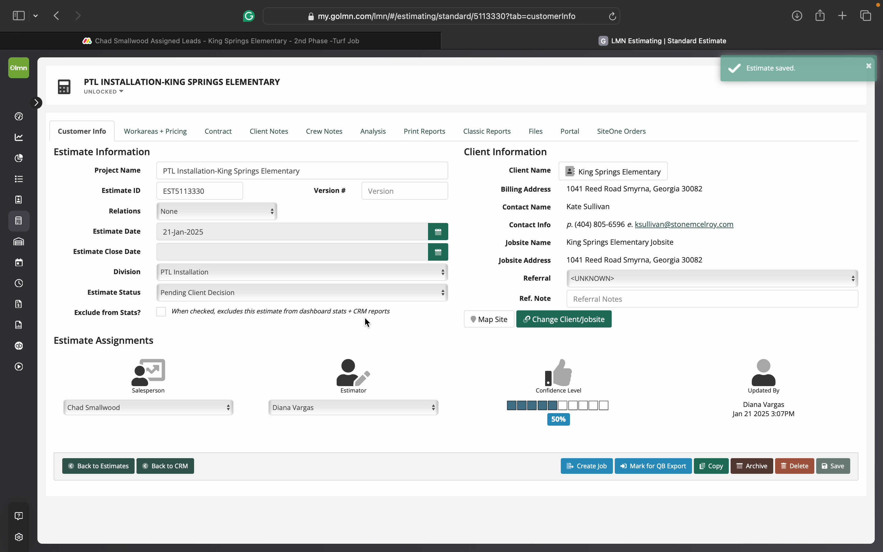
Rename the project as "PTL Installation- Synthetic Turf Installation for the Main Area - King Springs Elementary" and save the estimate
{"action": "left_click", "coordinate": [219, 171]}
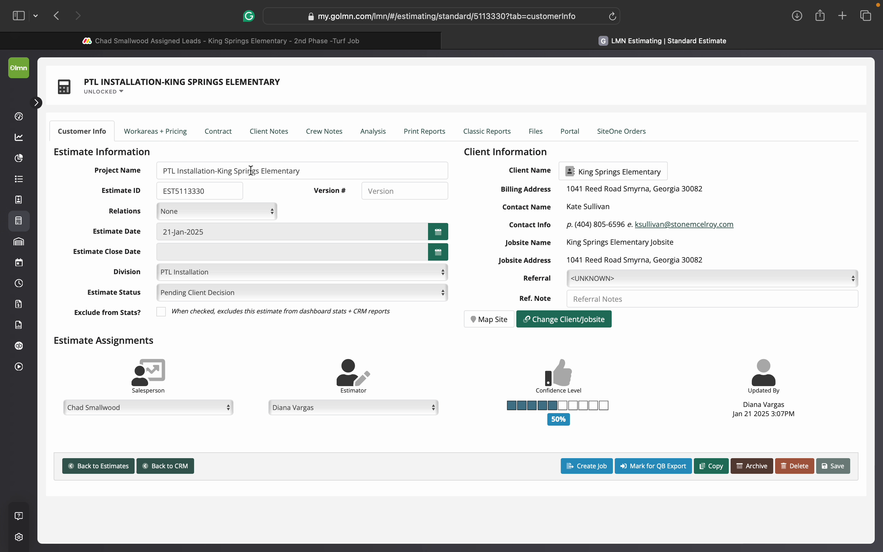
{"action": "type", "text": "Synt"}
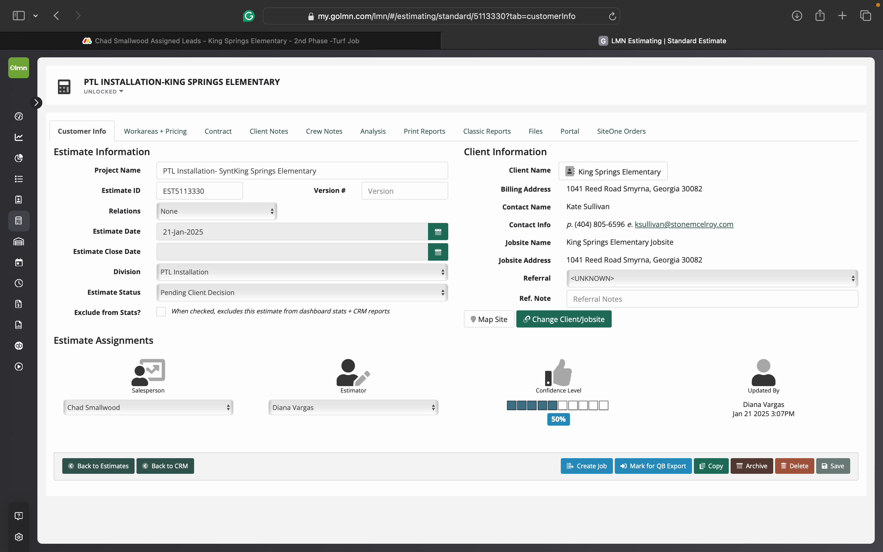
{"action": "type", "text": "hetic Turf"}
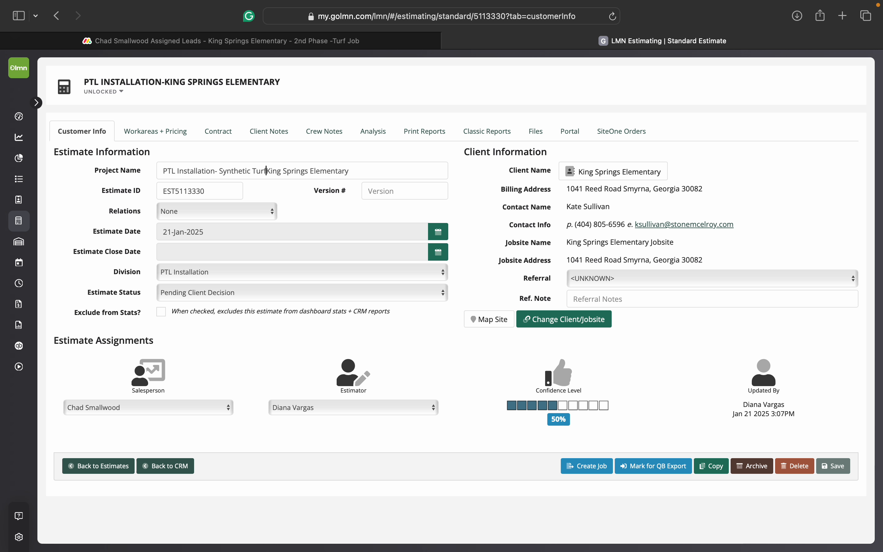
{"action": "type", "text": " Installation f"}
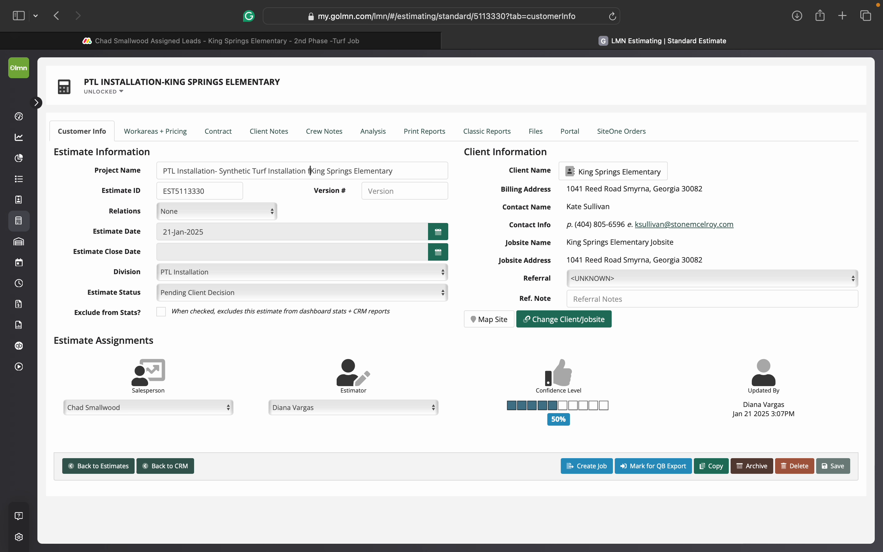
{"action": "type", "text": "or the main area"}
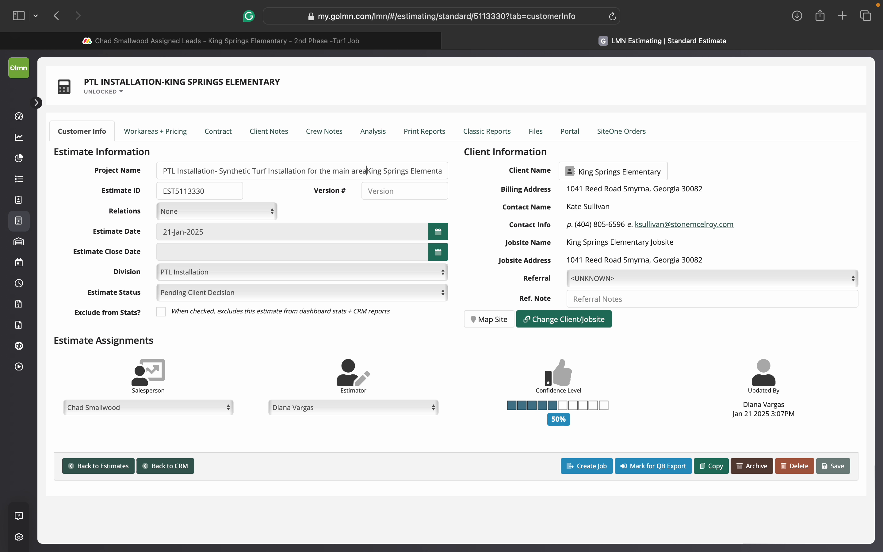
{"action": "key", "text": "BackSpace"}
{"action": "key", "text": "BackSpace"}
{"action": "key", "text": "BackSpace"}
{"action": "key", "text": "BackSpace"}
{"action": "key", "text": "BackSpace"}
{"action": "key", "text": "BackSpace"}
{"action": "key", "text": "BackSpace"}
{"action": "key", "text": "BackSpace"}
{"action": "key", "text": "BackSpace"}
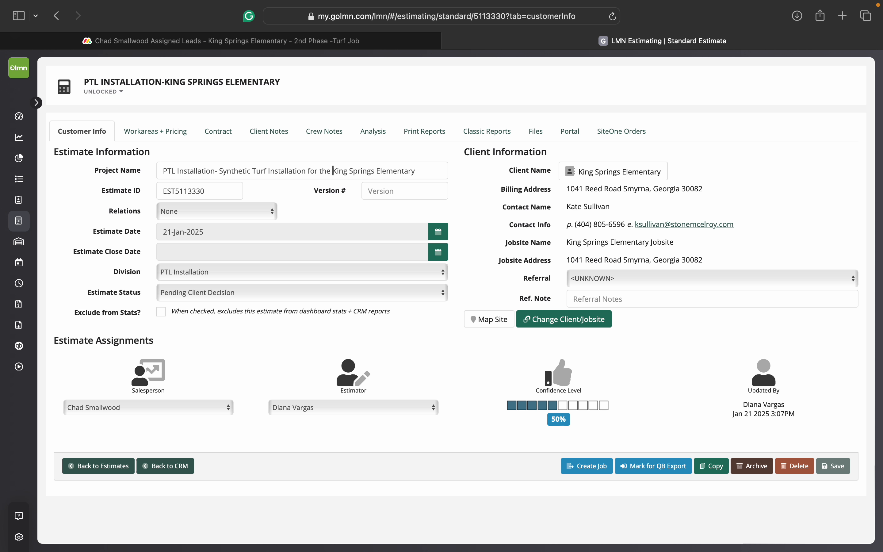
{"action": "type", "text": "Main Area "}
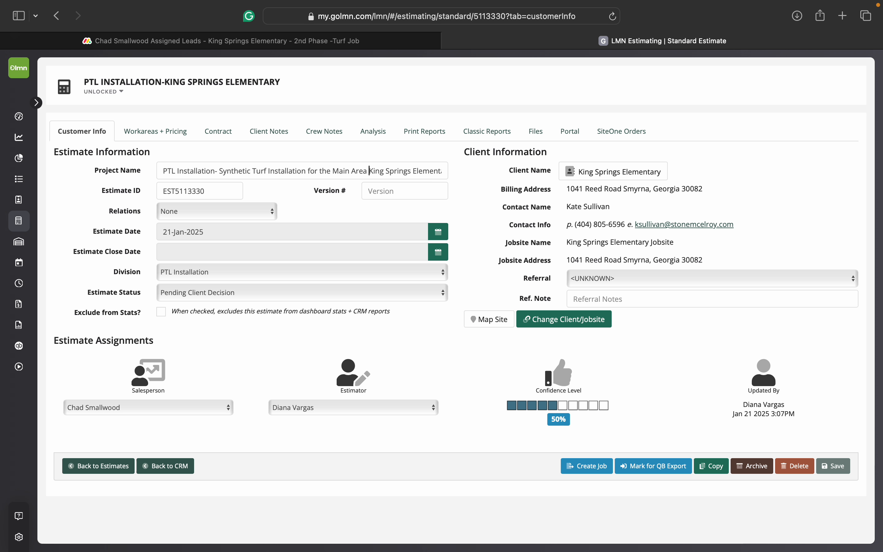
{"action": "type", "text": "-"}
{"action": "left_click", "coordinate": [460, 200]}
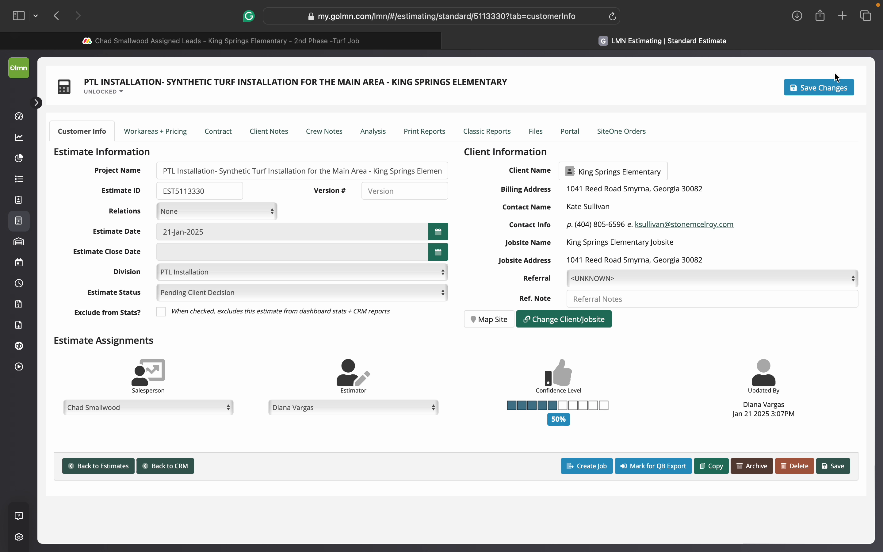
{"action": "left_click", "coordinate": [839, 92]}
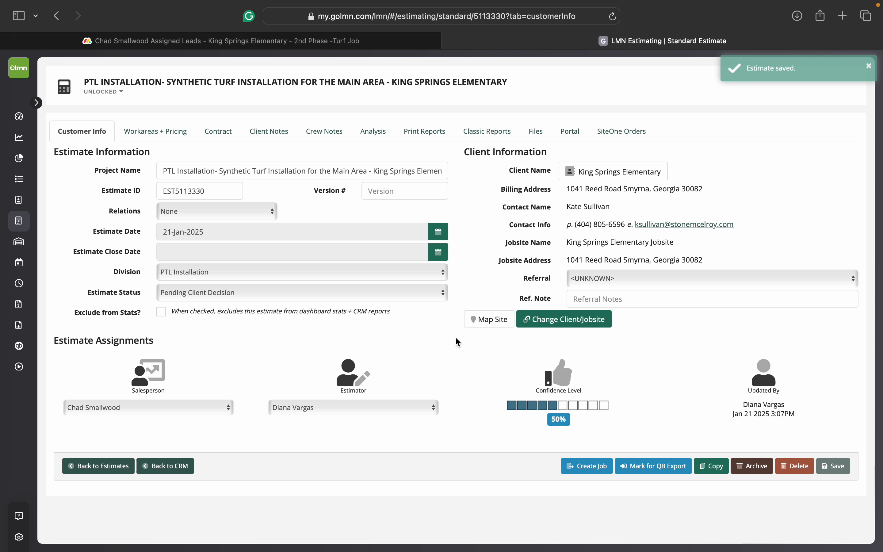
Set the client's referral source to Previous Customer and save the estimate
{"action": "left_click", "coordinate": [605, 286]}
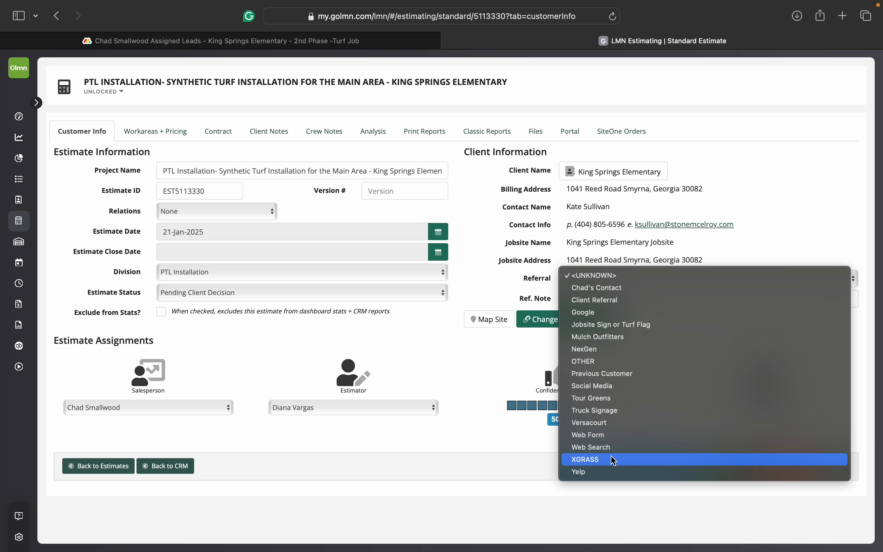
{"action": "left_click", "coordinate": [620, 373]}
{"action": "left_click", "coordinate": [792, 89]}
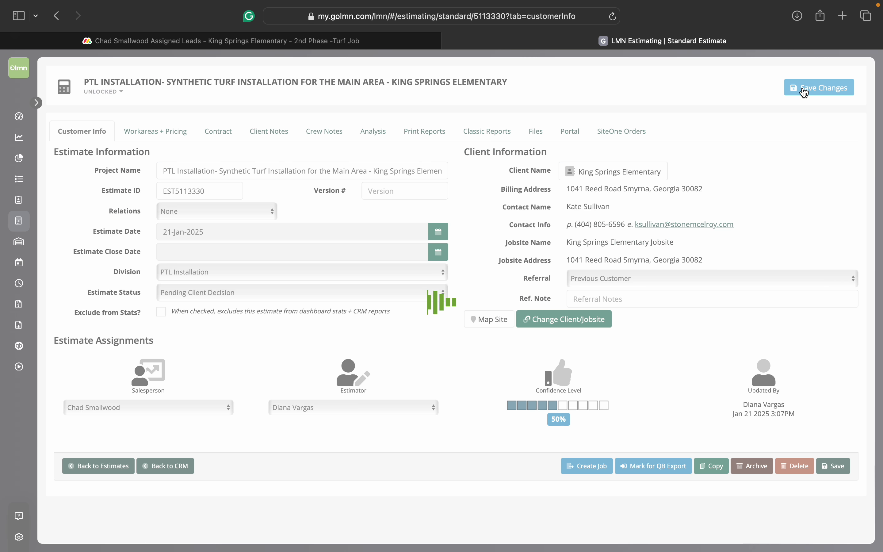
{"action": "left_click", "coordinate": [645, 279]}
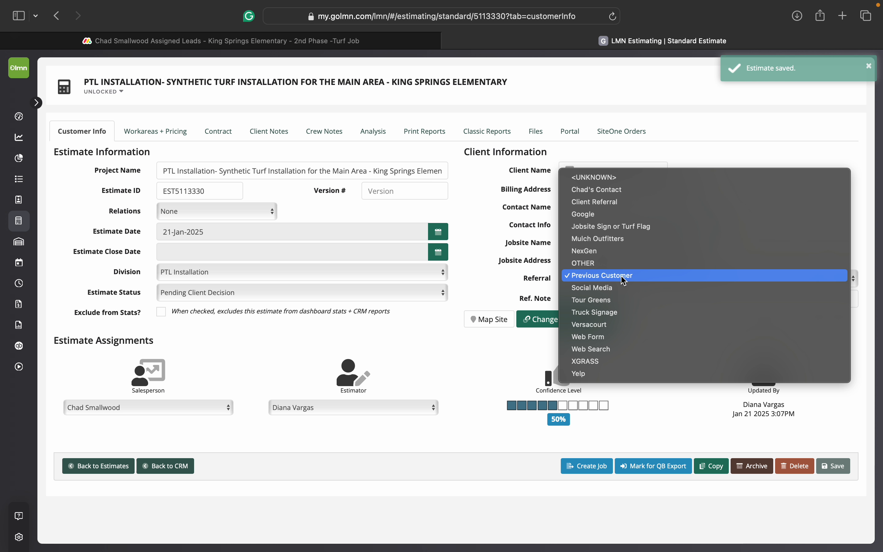
{"action": "left_click", "coordinate": [603, 275]}
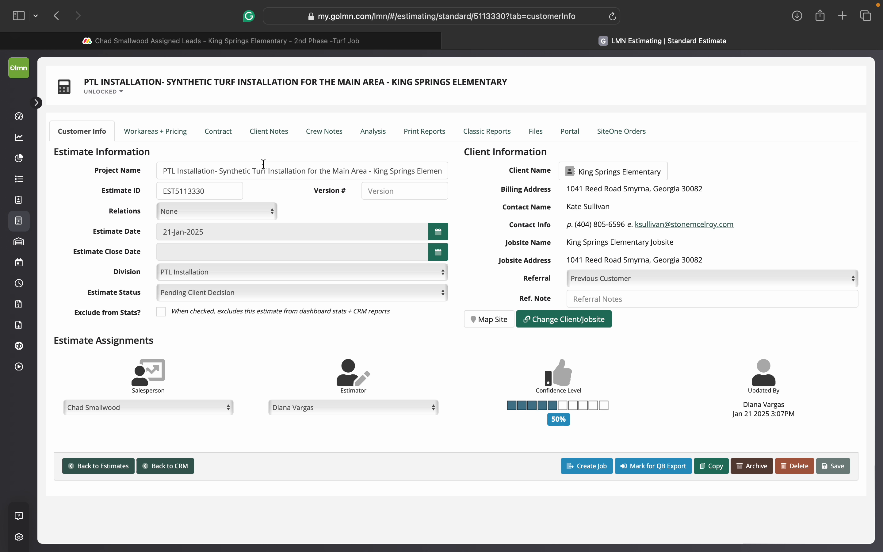
Start a work area named "Synthetic Turf Installation" with cost code 40200 Synthetic Turf Installation
{"action": "left_click", "coordinate": [163, 133]}
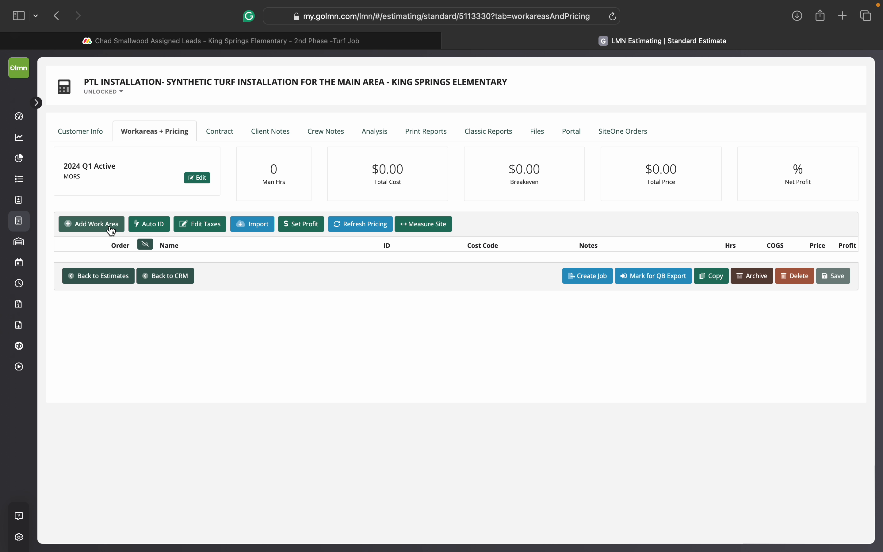
{"action": "left_click", "coordinate": [119, 224]}
{"action": "left_click", "coordinate": [383, 148]}
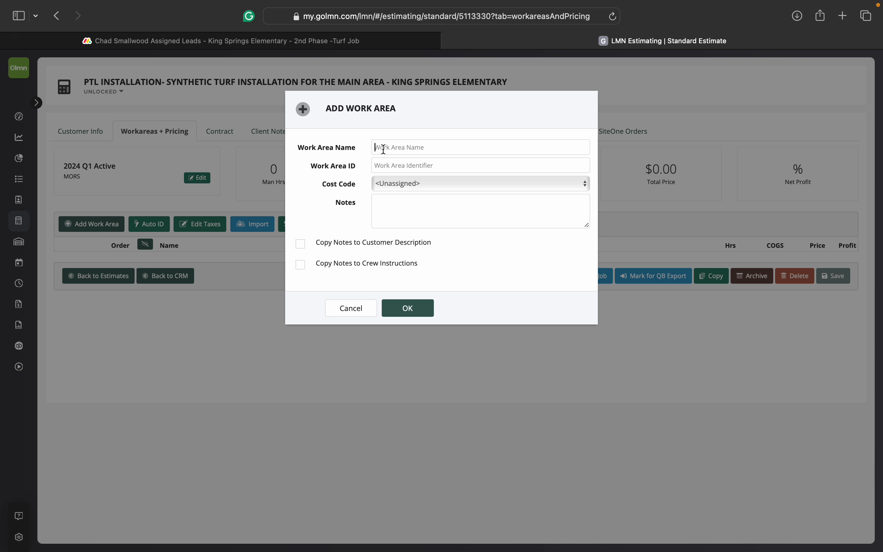
{"action": "type", "text": "Syn"}
{"action": "type", "text": "thetic Turf INstallation"}
{"action": "left_click", "coordinate": [380, 188]}
{"action": "left_click", "coordinate": [350, 186]}
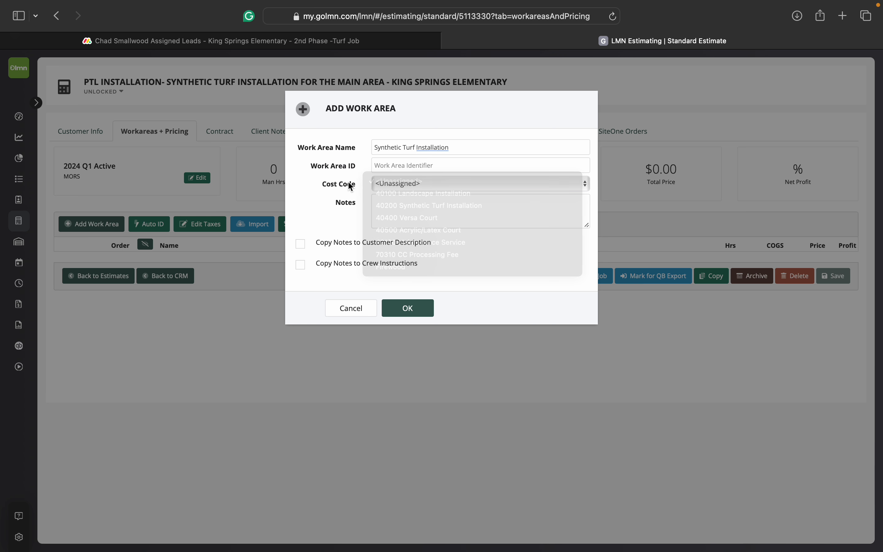
{"action": "left_click", "coordinate": [393, 186]}
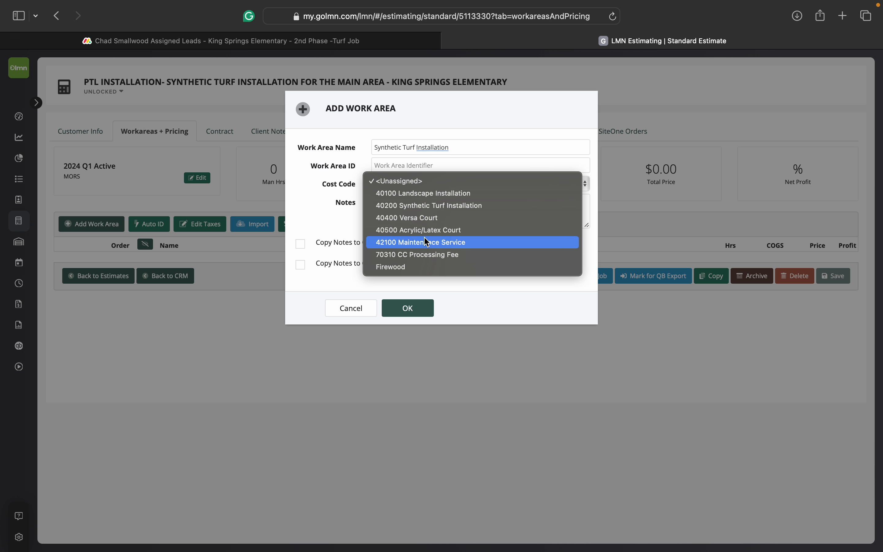
{"action": "left_click", "coordinate": [430, 213]}
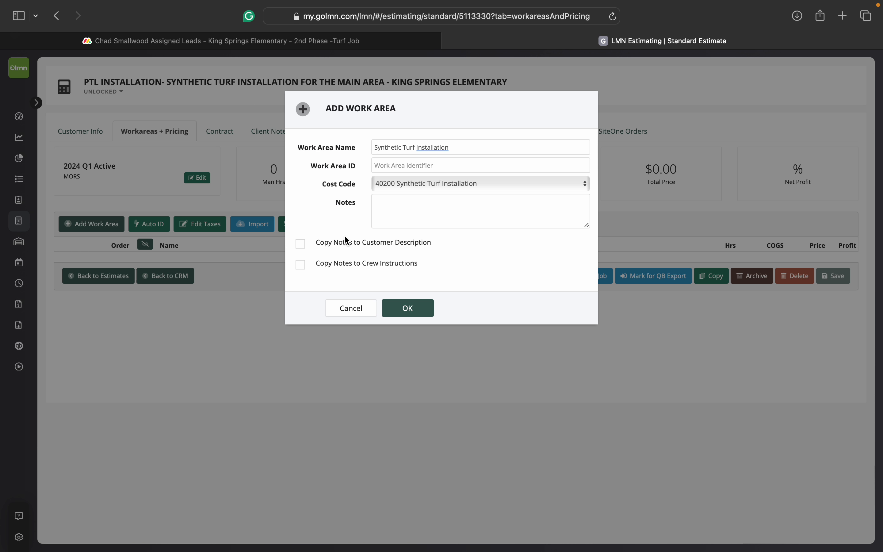
Enable copying the notes to the customer description and crew instructions, and add the work area to the estimate
{"action": "left_click", "coordinate": [302, 245]}
{"action": "left_click", "coordinate": [301, 269]}
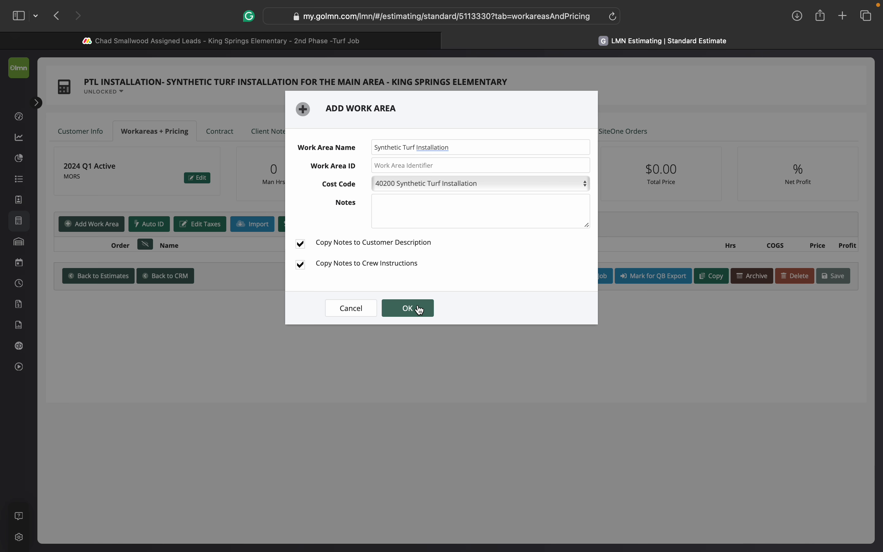
{"action": "left_click", "coordinate": [407, 308]}
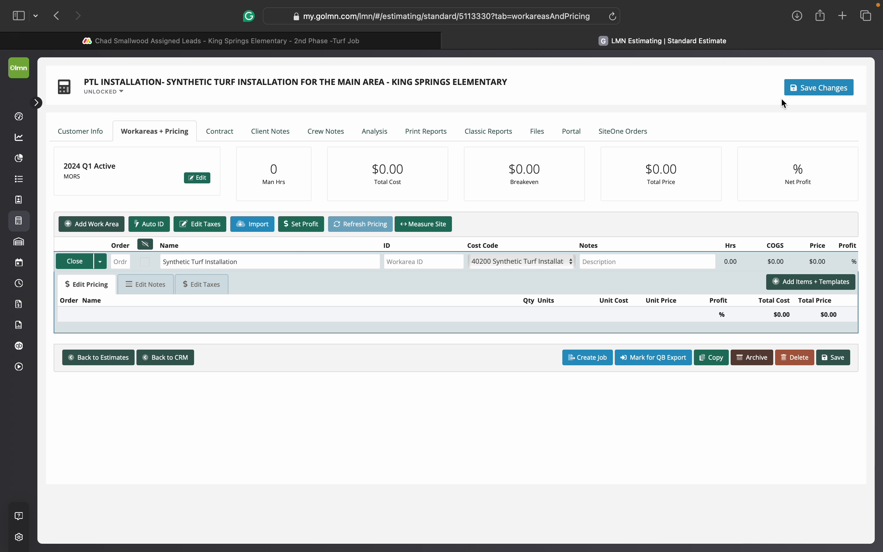
Save the estimate and reopen the Synthetic Turf Installation work area for editing
{"action": "left_click", "coordinate": [789, 91]}
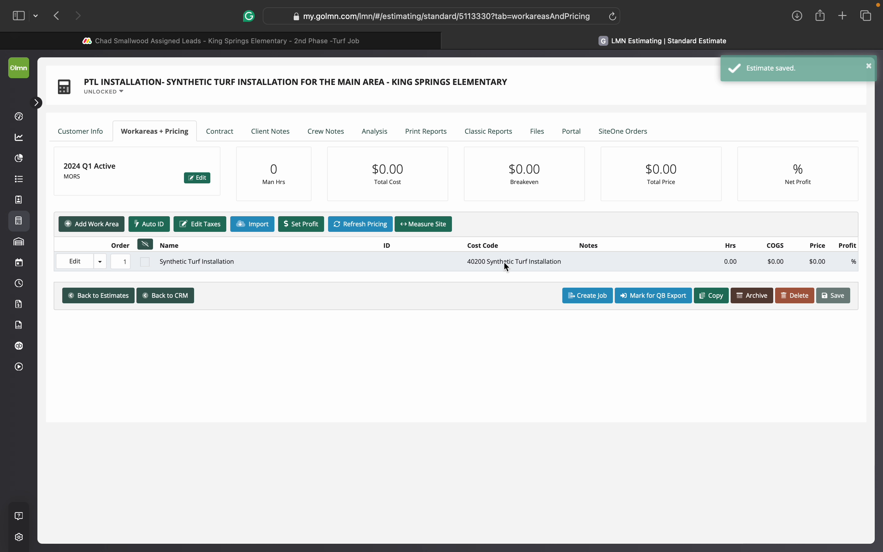
{"action": "left_click", "coordinate": [505, 266]}
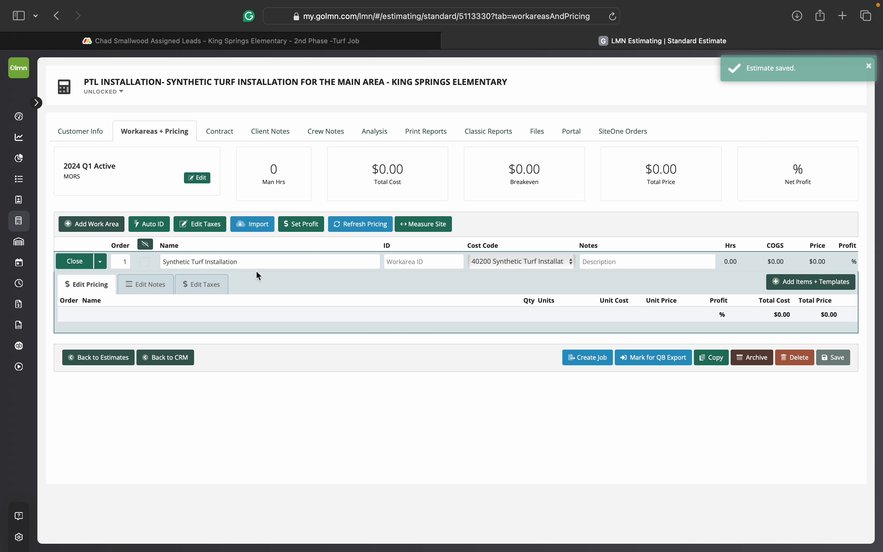
{"action": "left_click_drag", "start_coordinate": [252, 260], "coordinate": [162, 258]}
{"action": "left_click", "coordinate": [246, 261]}
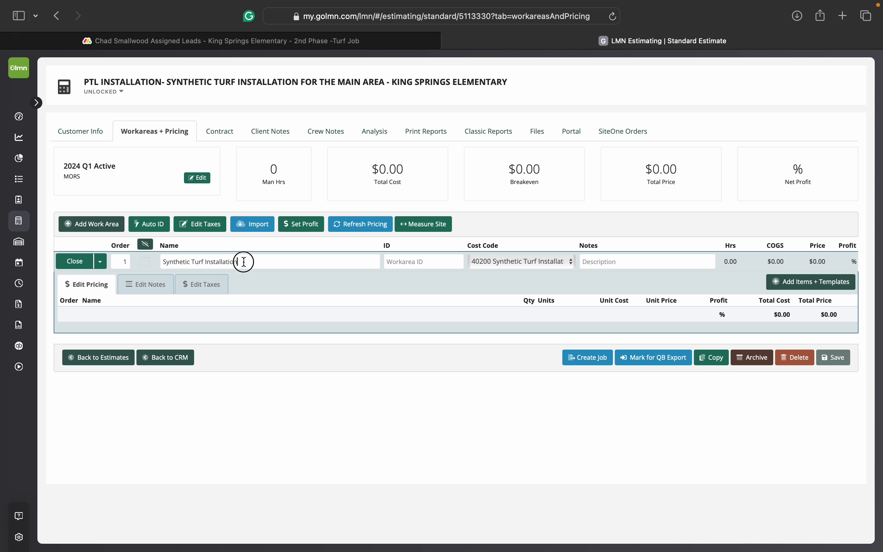
{"action": "left_click_drag", "start_coordinate": [242, 262], "coordinate": [163, 259]}
{"action": "left_click", "coordinate": [248, 265]}
Browse the item categories available for the work area and search the templates for "synthetic"
{"action": "left_click", "coordinate": [788, 282]}
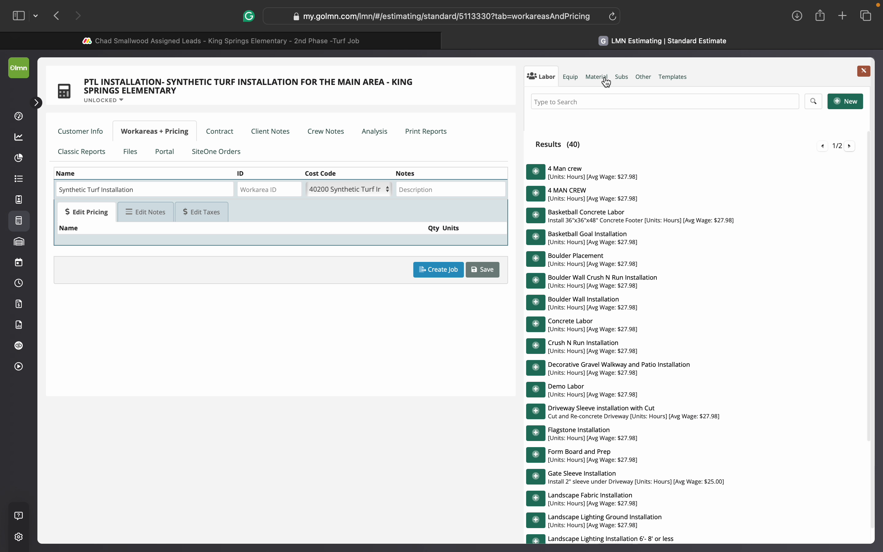
{"action": "left_click", "coordinate": [573, 77]}
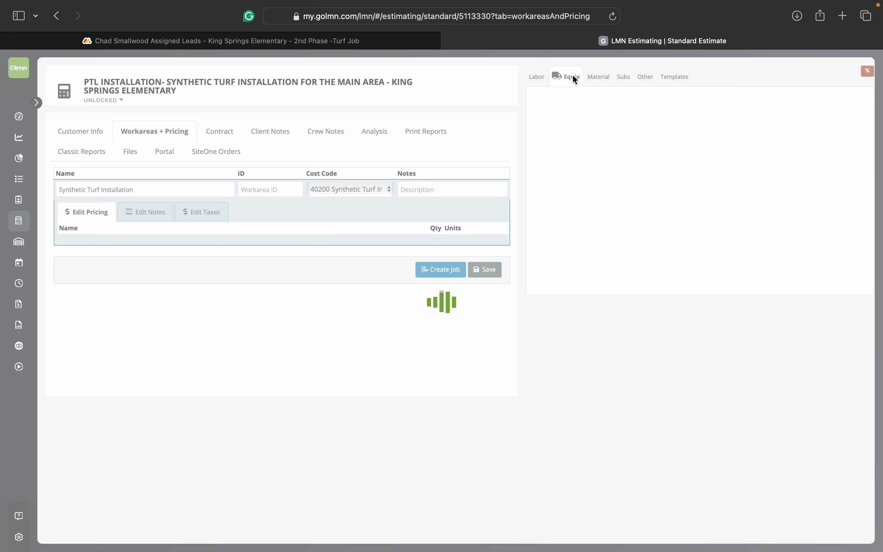
{"action": "left_click", "coordinate": [604, 79]}
{"action": "left_click", "coordinate": [623, 78]}
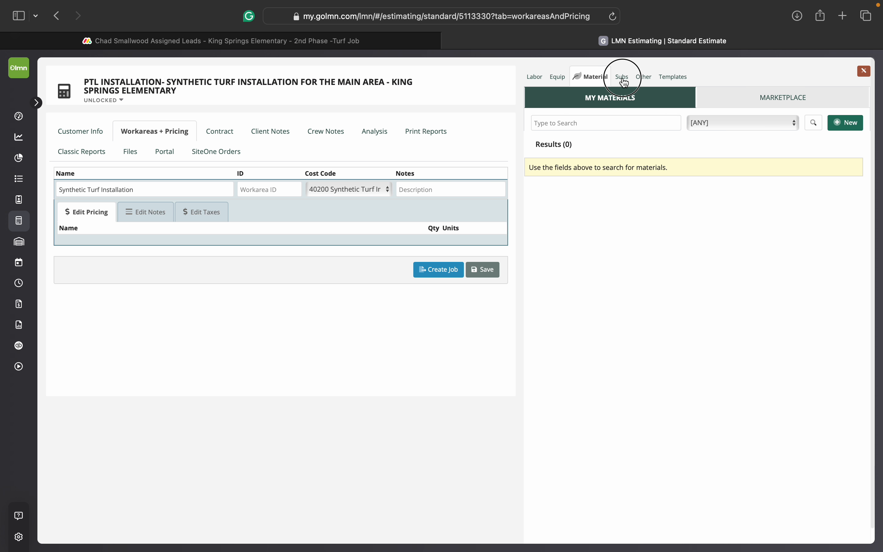
{"action": "left_click", "coordinate": [645, 78]}
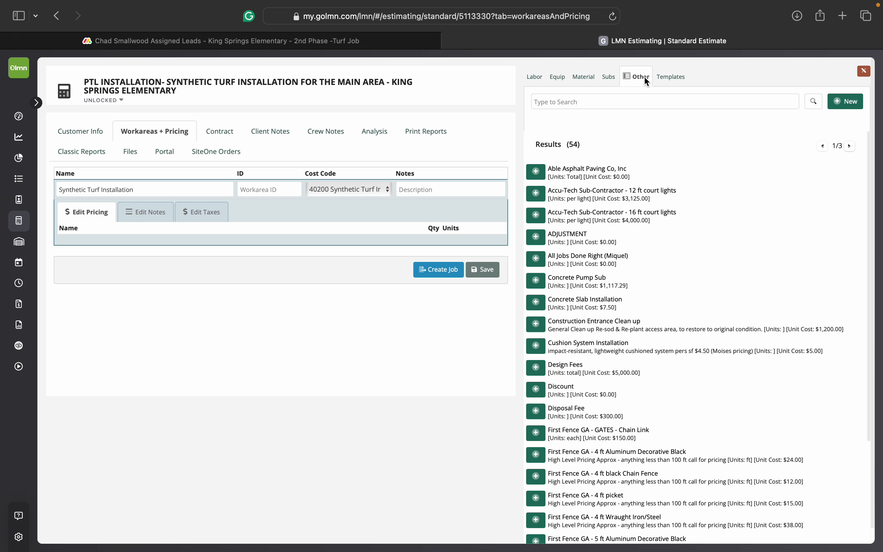
{"action": "left_click", "coordinate": [672, 78]}
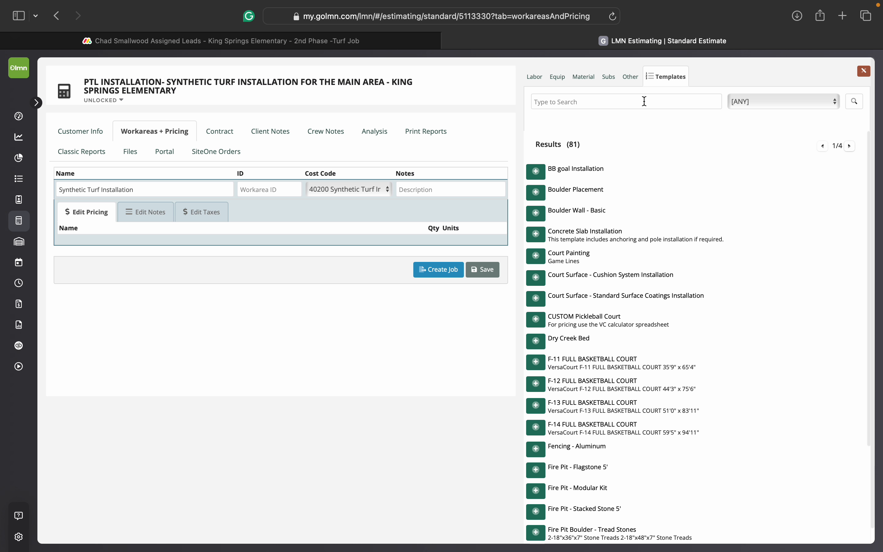
{"action": "type", "text": "synthe"}
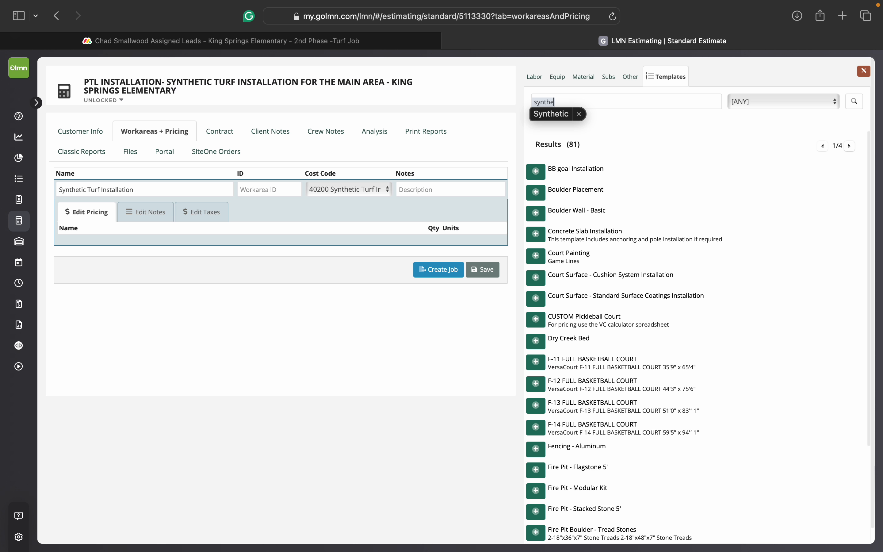
{"action": "type", "text": "ti"}
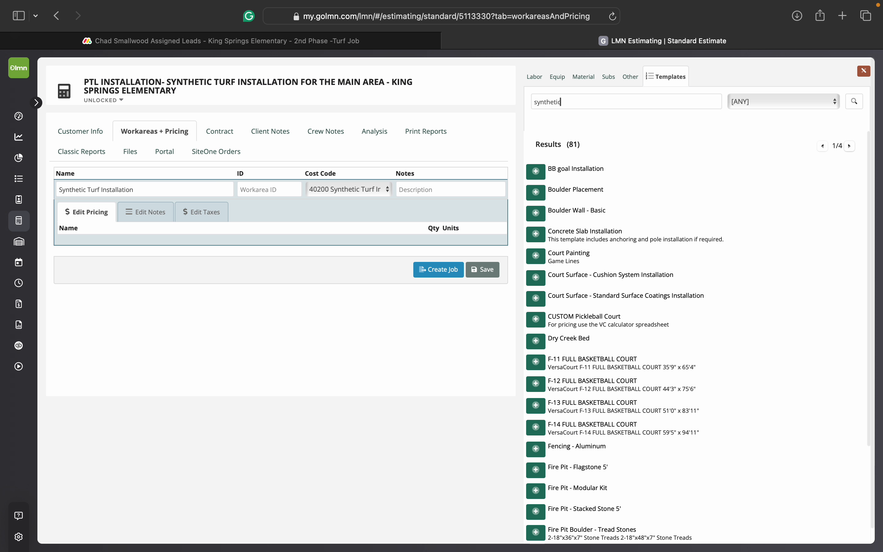
{"action": "type", "text": "c"}
{"action": "key", "text": "Return"}
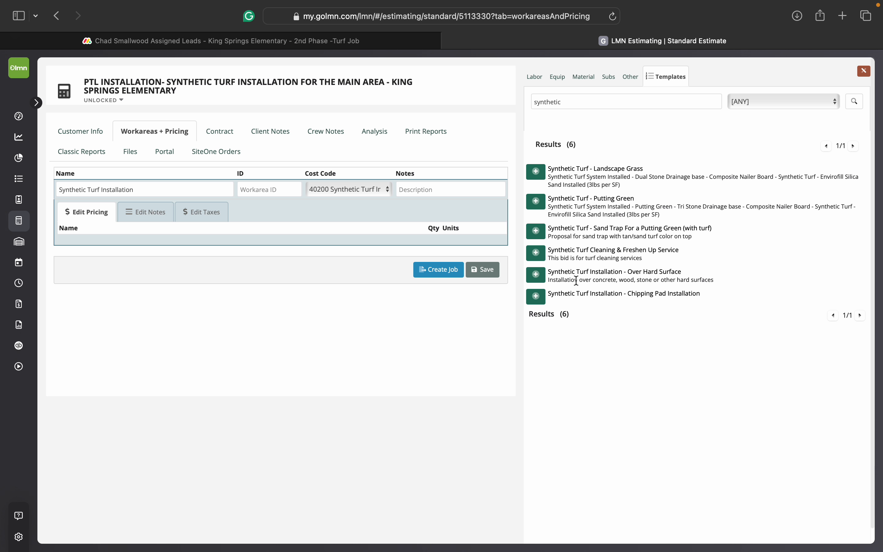
Add the Synthetic Turf - Landscape Grass template to the work area and save the estimate
{"action": "triple_click", "coordinate": [593, 175]}
{"action": "triple_click", "coordinate": [584, 169]}
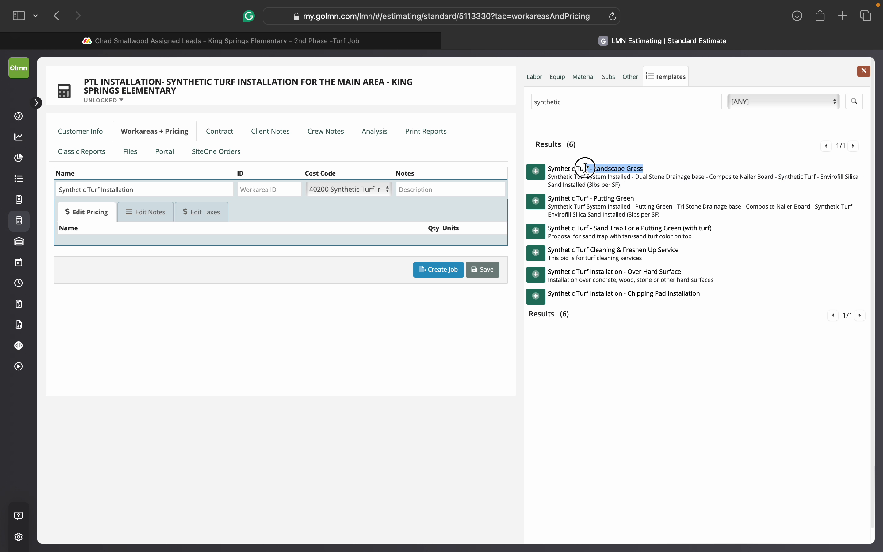
{"action": "left_click", "coordinate": [630, 180]}
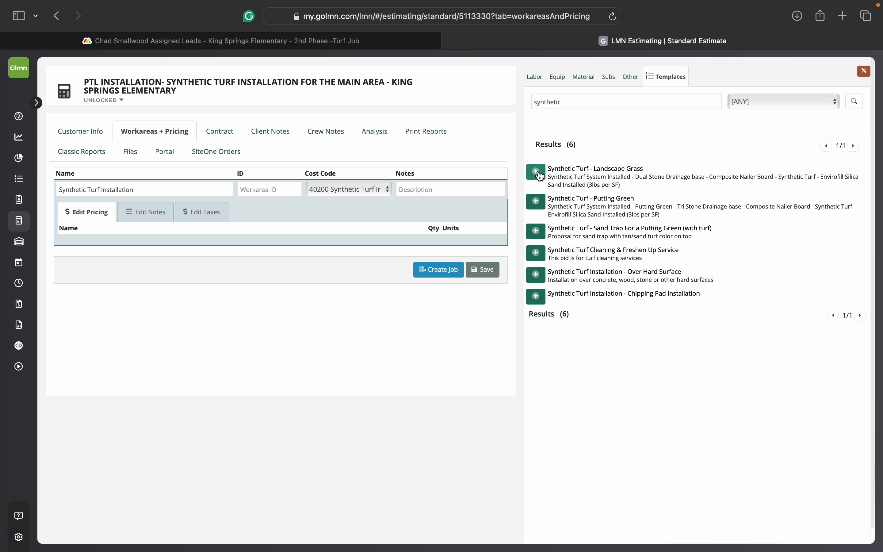
{"action": "left_click", "coordinate": [541, 176]}
{"action": "scroll", "coordinate": [477, 320], "scroll_direction": "down", "scroll_amount": 5}
{"action": "scroll", "coordinate": [477, 321], "scroll_direction": "down", "scroll_amount": 1}
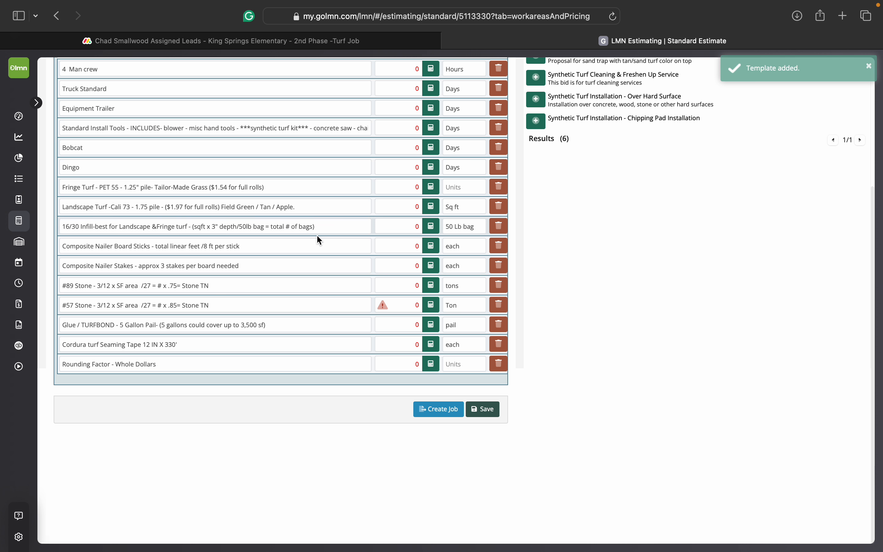
{"action": "left_click", "coordinate": [482, 414]}
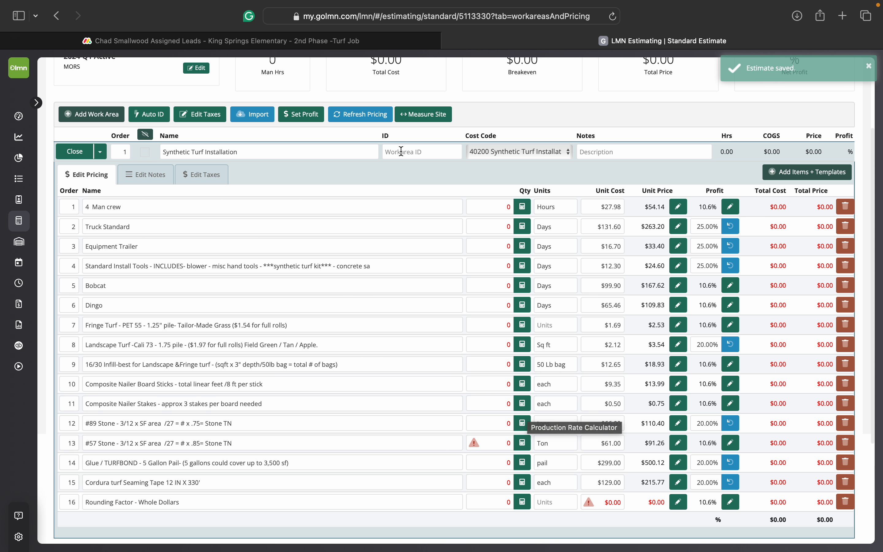
Replace the full-roll price and colour text in the Landscape Turf item's name with "7,252 actual Sf"
{"action": "scroll", "coordinate": [345, 173], "scroll_direction": "down", "scroll_amount": 2}
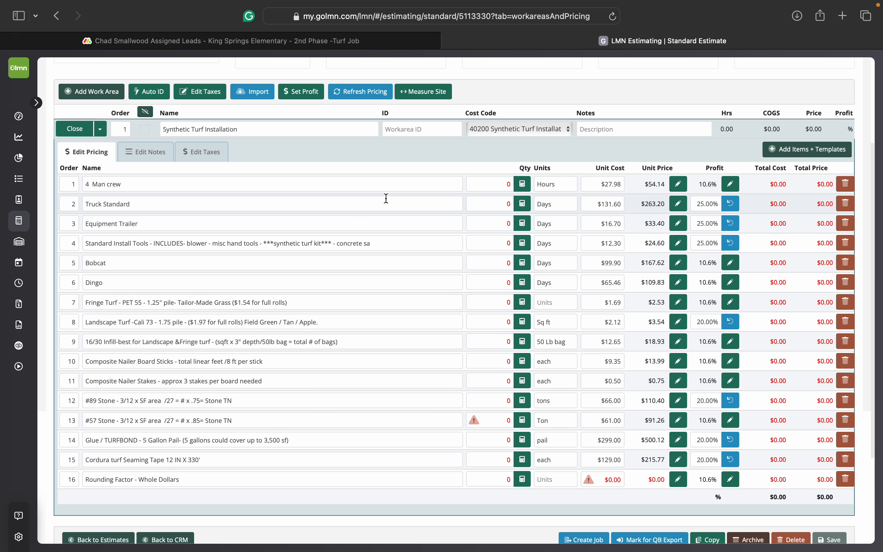
{"action": "scroll", "coordinate": [449, 225], "scroll_direction": "down", "scroll_amount": 2}
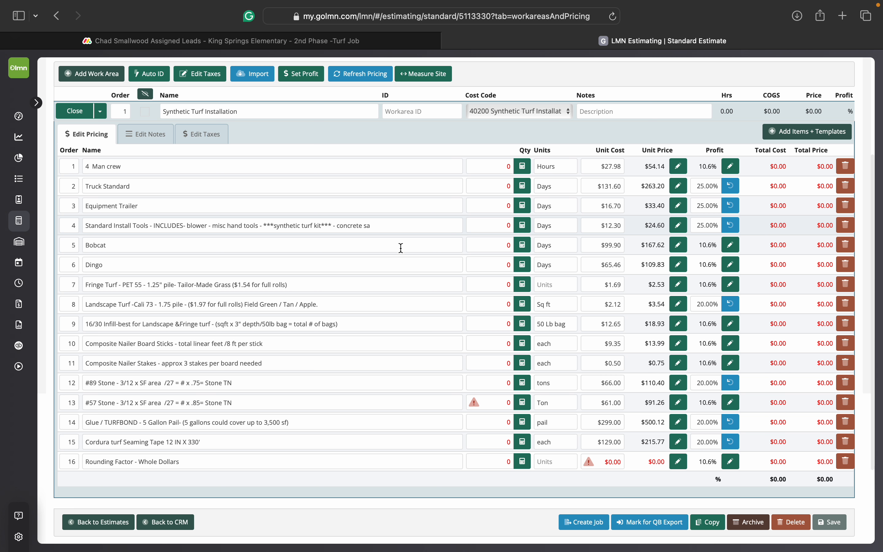
{"action": "left_click_drag", "start_coordinate": [354, 304], "coordinate": [190, 305]}
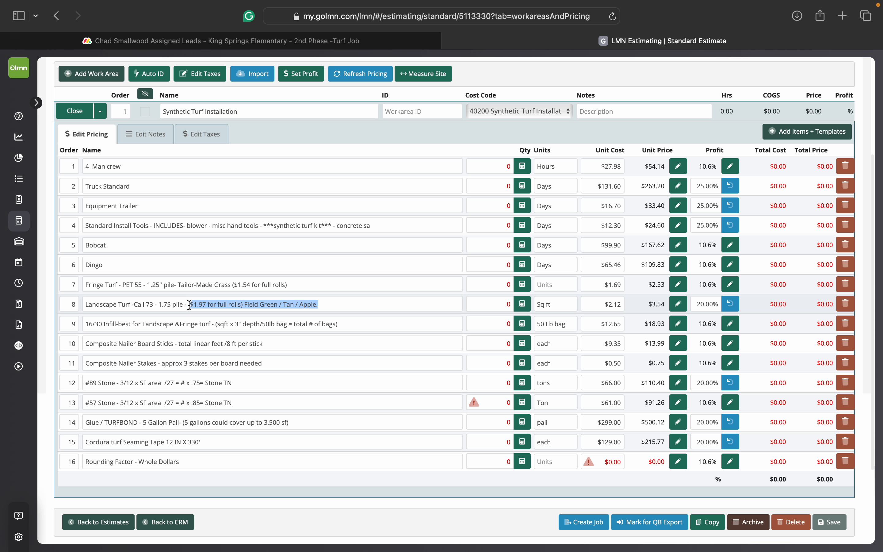
{"action": "type", "text": "7,252 actual Sf"}
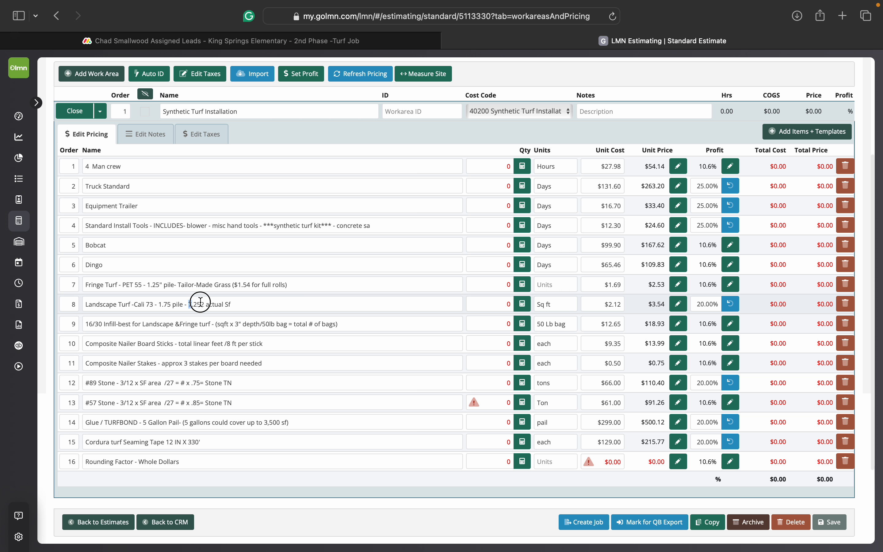
{"action": "left_click_drag", "start_coordinate": [188, 304], "coordinate": [236, 304]}
Set the Landscape Turf -Cali 73 quantity to 7500 sq ft
{"action": "left_click", "coordinate": [505, 305]}
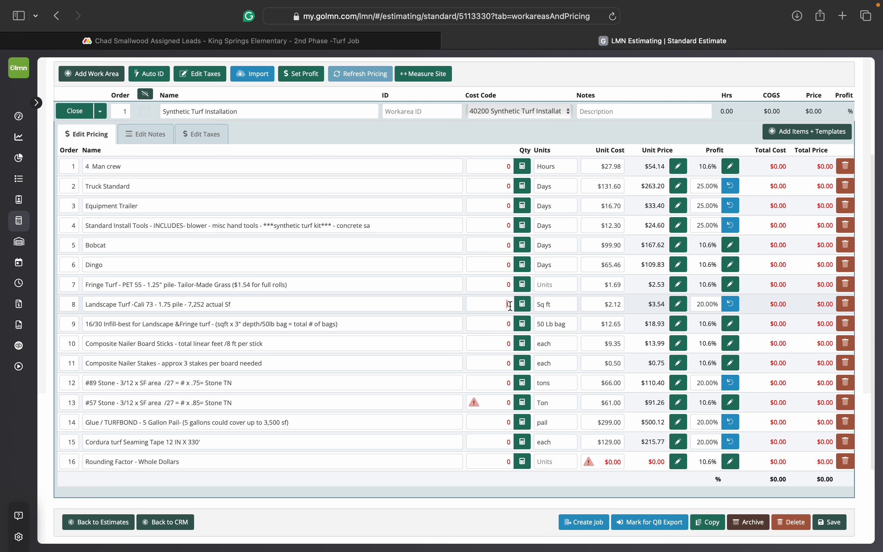
{"action": "key", "text": "BackSpace"}
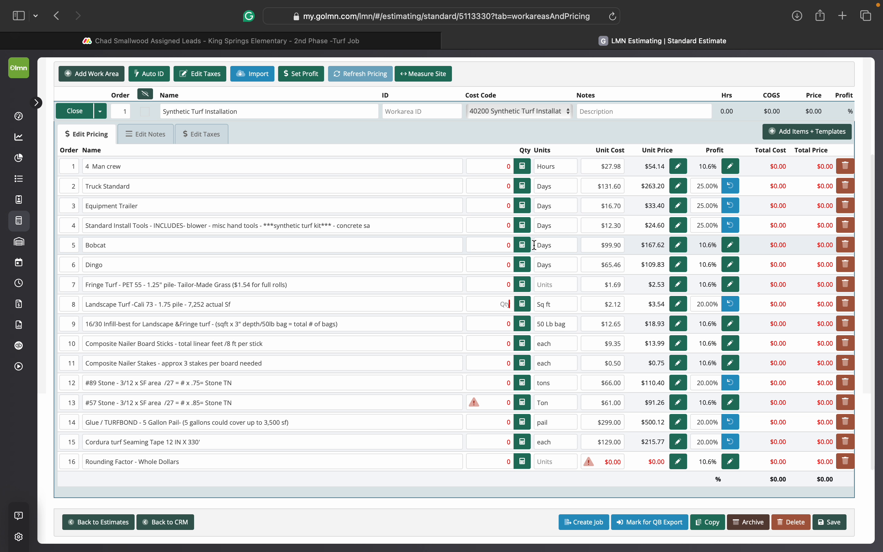
{"action": "type", "text": "7500"}
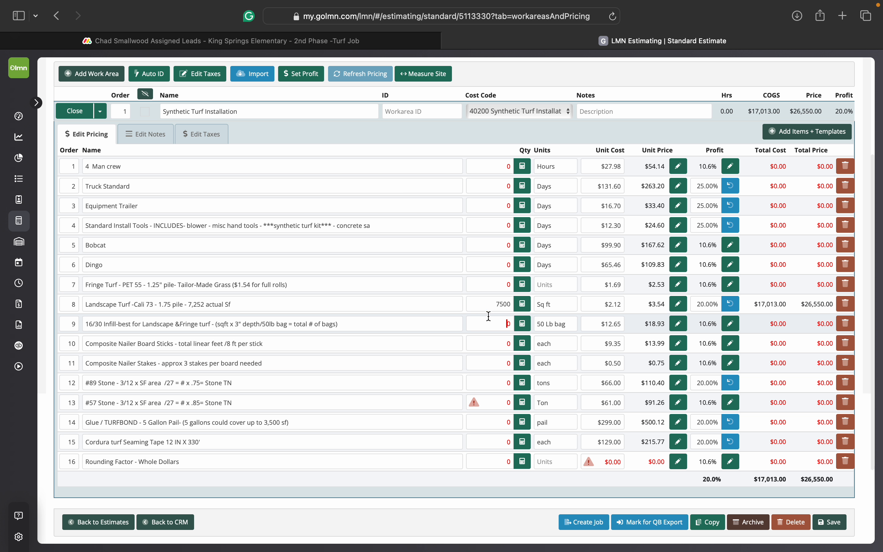
{"action": "left_click_drag", "start_coordinate": [512, 304], "coordinate": [491, 304]}
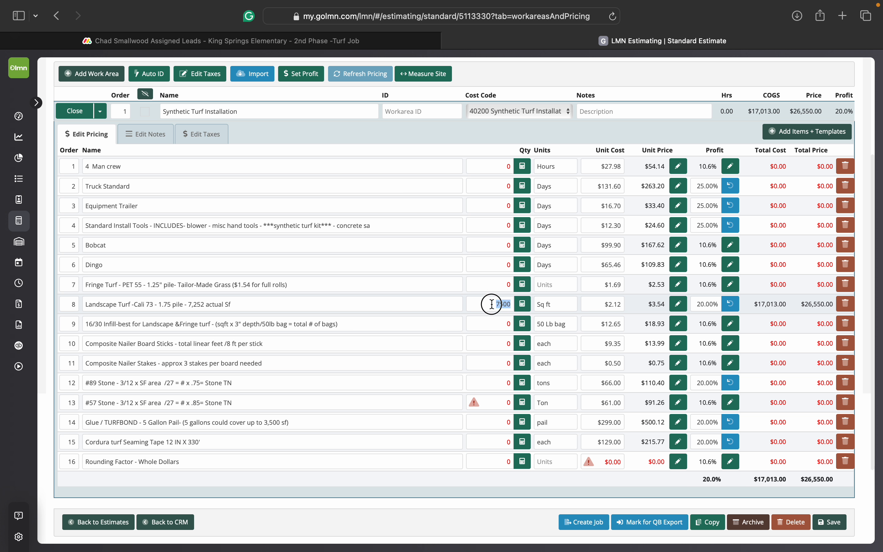
{"action": "left_click", "coordinate": [492, 321]}
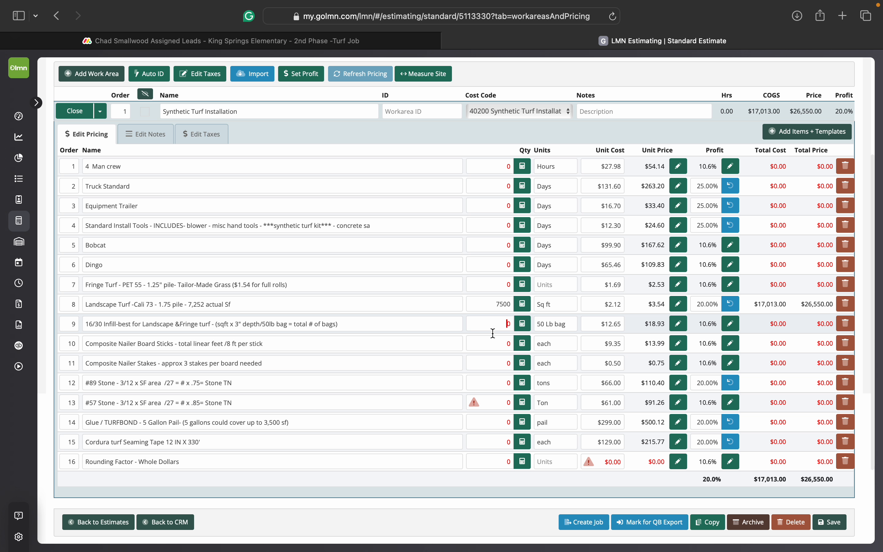
Set the 4 Man crew labor quantity to 320 hours
{"action": "scroll", "coordinate": [493, 338], "scroll_direction": "up", "scroll_amount": 1}
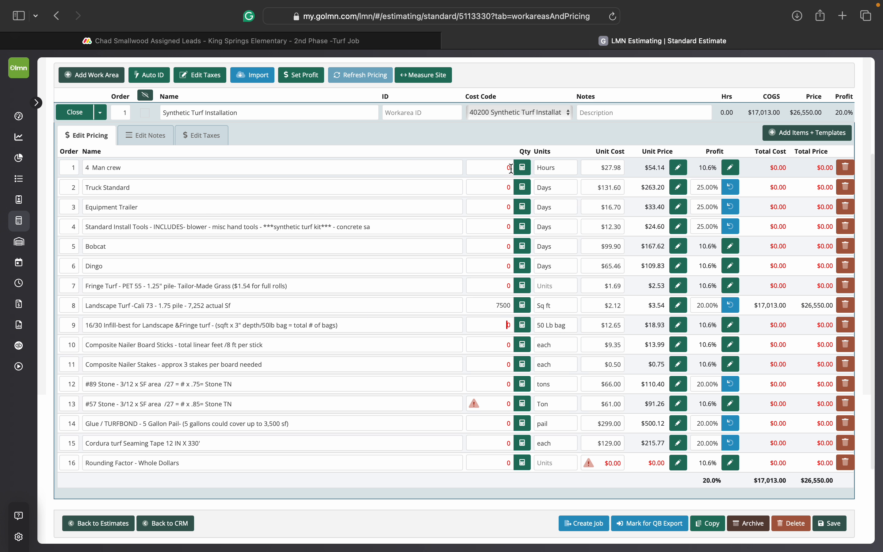
{"action": "scroll", "coordinate": [495, 278], "scroll_direction": "up", "scroll_amount": 2}
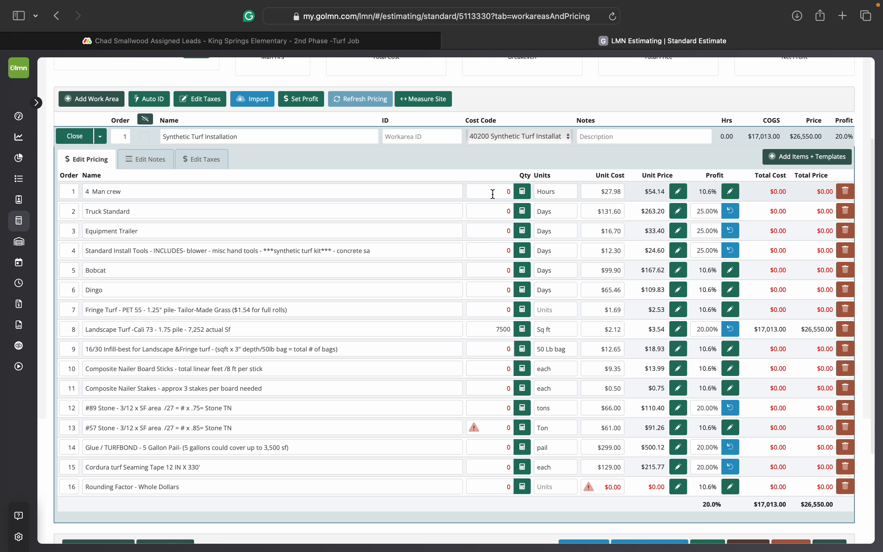
{"action": "left_click", "coordinate": [505, 193]}
Set the Truck Standard, Equipment Trailer, Standard Install Tools and Bobcat quantities to 8 days each
{"action": "left_click", "coordinate": [511, 212]}
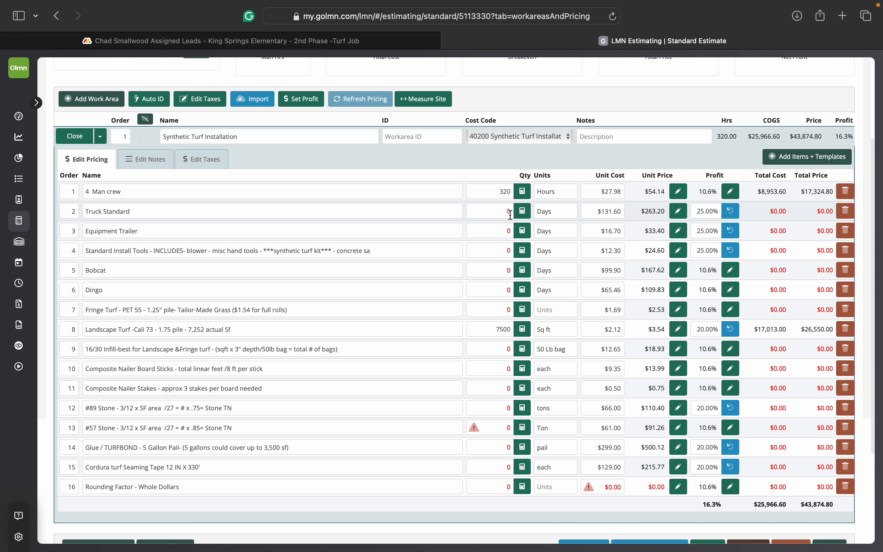
{"action": "type", "text": "8"}
{"action": "left_click", "coordinate": [509, 230]}
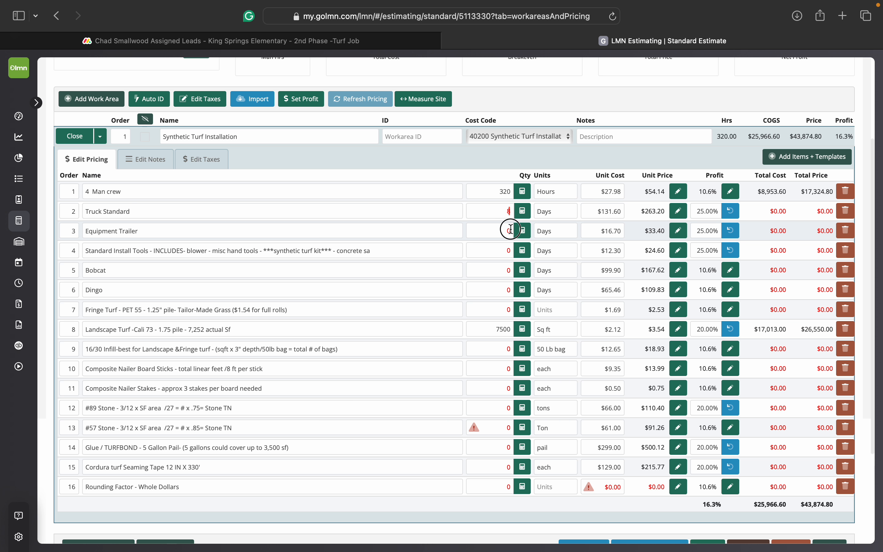
{"action": "type", "text": "8"}
{"action": "left_click", "coordinate": [510, 251]}
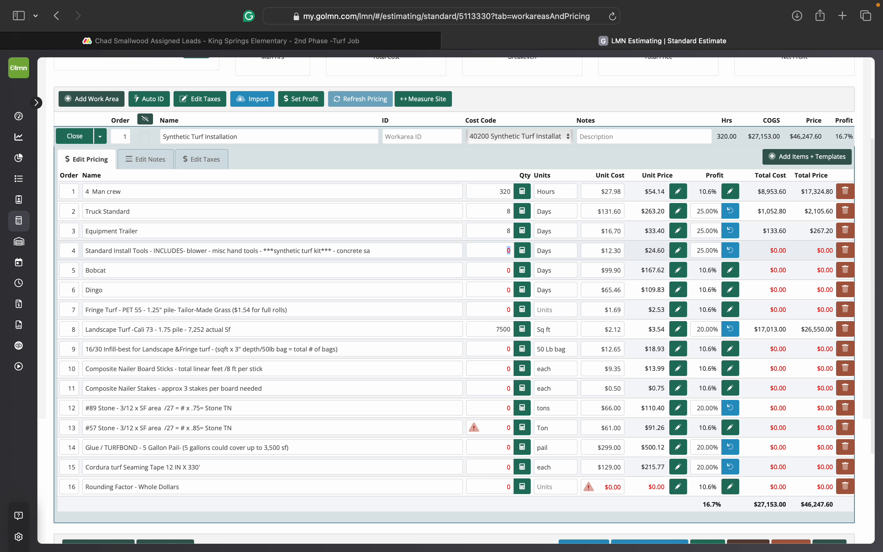
{"action": "type", "text": "8"}
{"action": "left_click", "coordinate": [509, 270]}
{"action": "type", "text": "8"}
Delete the Dingo line item from the work area
{"action": "left_click", "coordinate": [421, 288]}
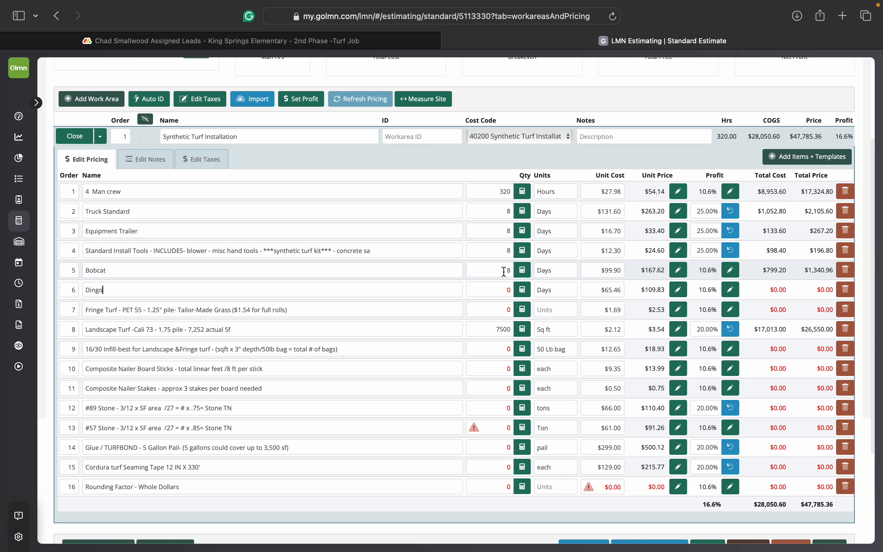
{"action": "left_click", "coordinate": [843, 292]}
{"action": "left_click", "coordinate": [552, 304]}
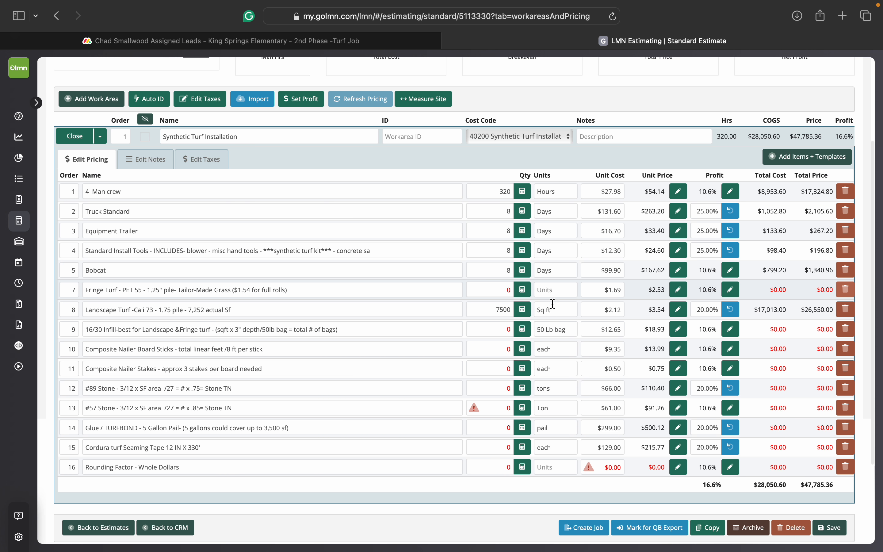
Delete the Fringe Turf - PET 55 line item, keeping the Landscape Turf item
{"action": "scroll", "coordinate": [497, 306], "scroll_direction": "down", "scroll_amount": 1}
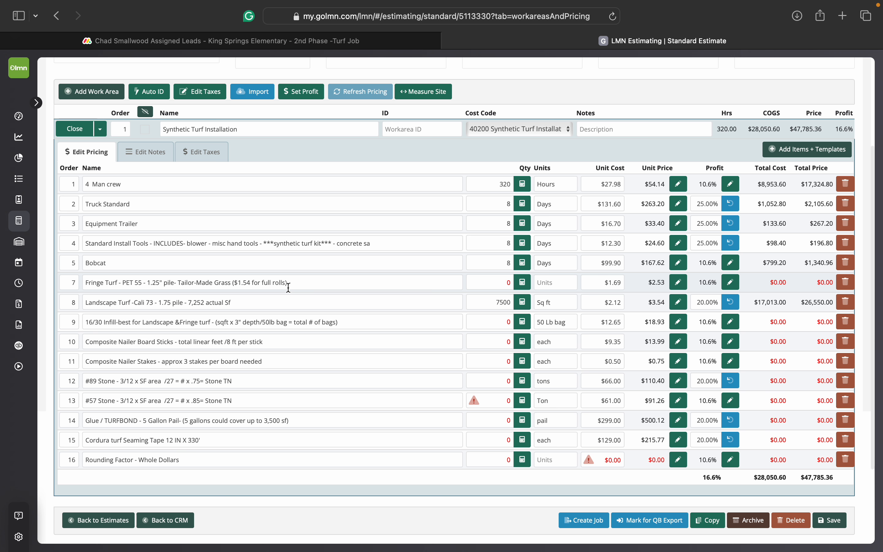
{"action": "left_click", "coordinate": [234, 303]}
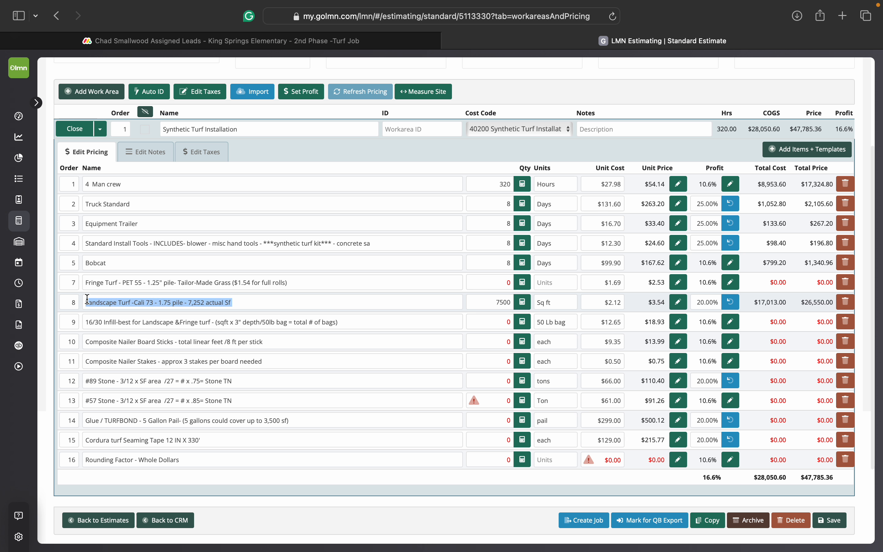
{"action": "left_click", "coordinate": [191, 282]}
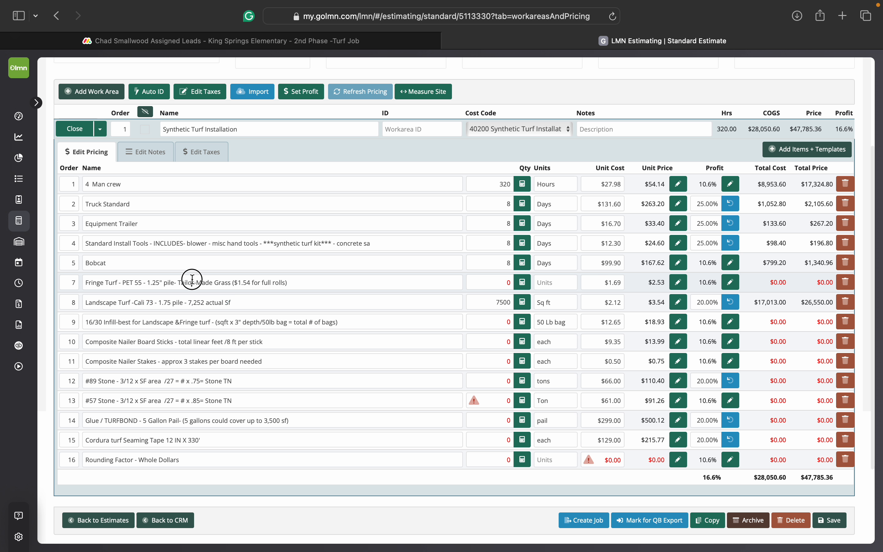
{"action": "left_click", "coordinate": [846, 282]}
{"action": "left_click", "coordinate": [555, 313]}
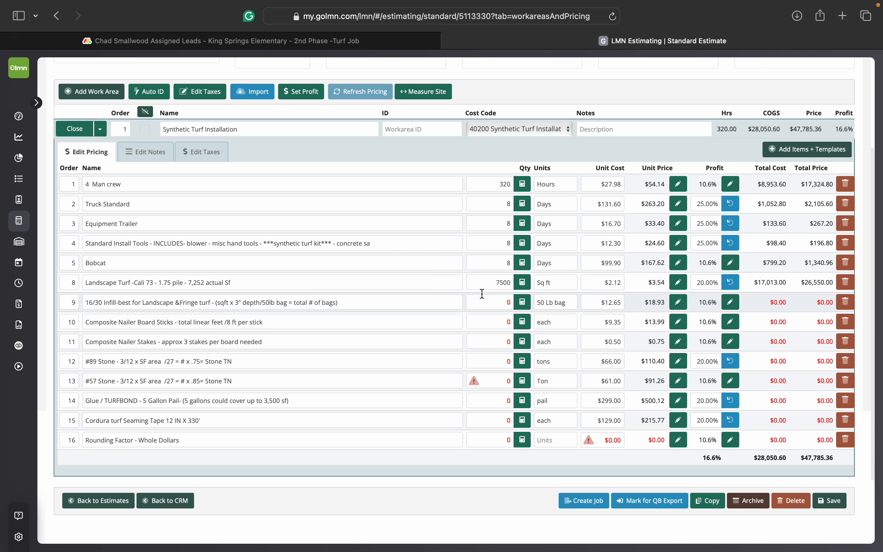
Set the 16/30 Infill line item's quantity to 435 bags
{"action": "scroll", "coordinate": [378, 310], "scroll_direction": "down", "scroll_amount": 2}
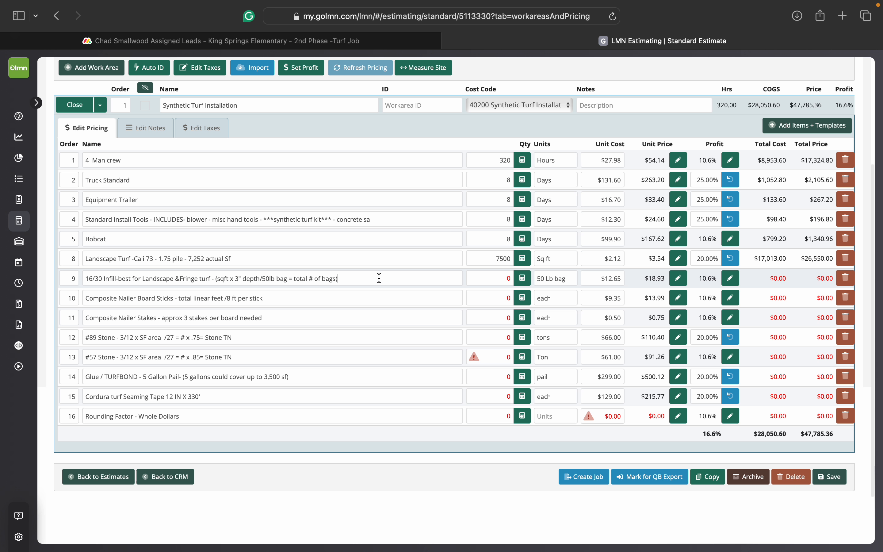
{"action": "left_click_drag", "start_coordinate": [238, 280], "coordinate": [217, 280]}
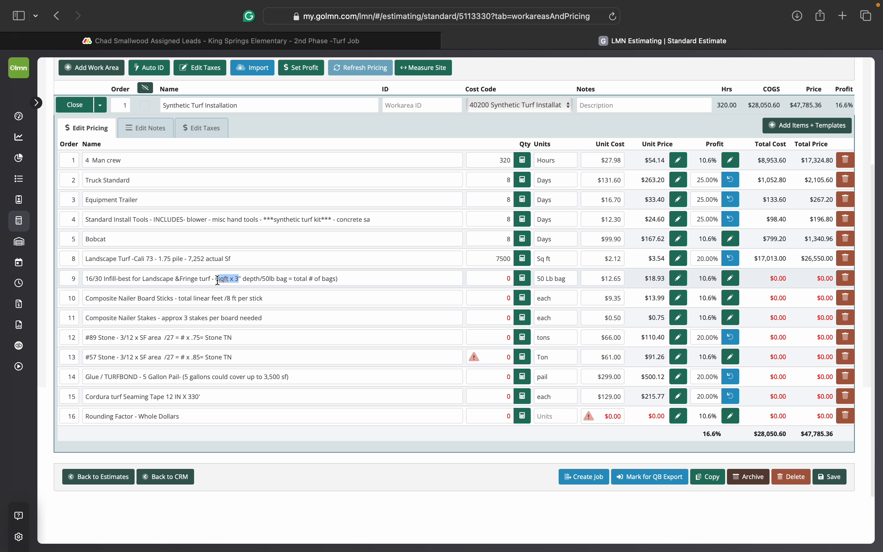
{"action": "double_click", "coordinate": [238, 280]}
{"action": "double_click", "coordinate": [270, 280]}
{"action": "left_click", "coordinate": [495, 284]}
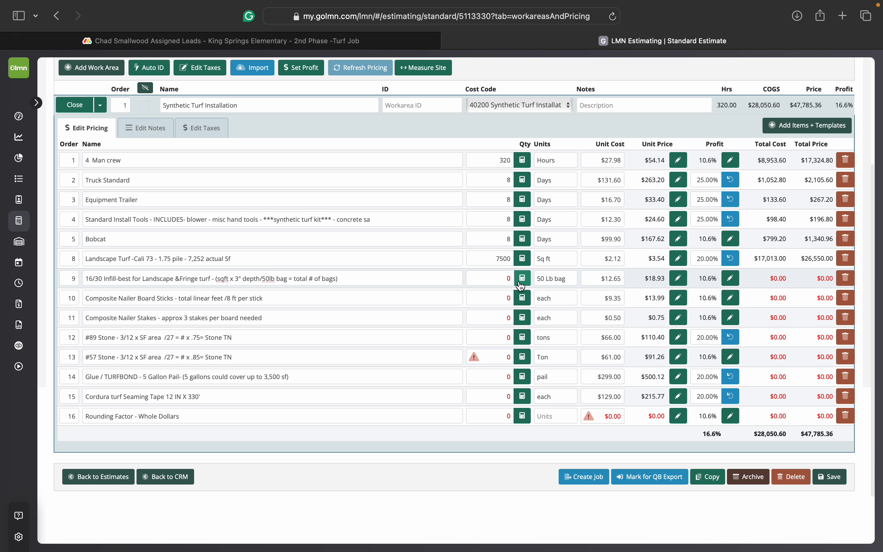
{"action": "key", "text": "BackSpace"}
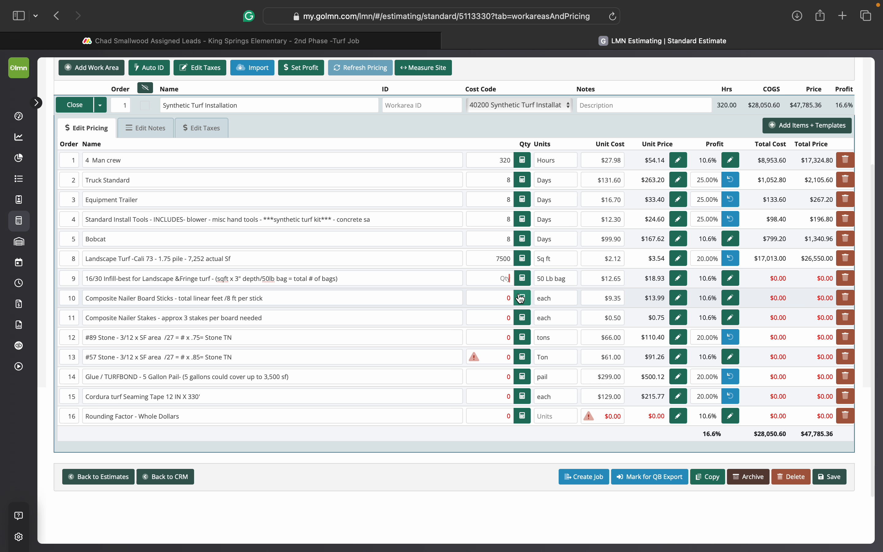
{"action": "type", "text": "435"}
Set the Composite Nailer Board Sticks quantity to 160 and the Composite Nailer Stakes quantity to 480
{"action": "left_click", "coordinate": [511, 296]}
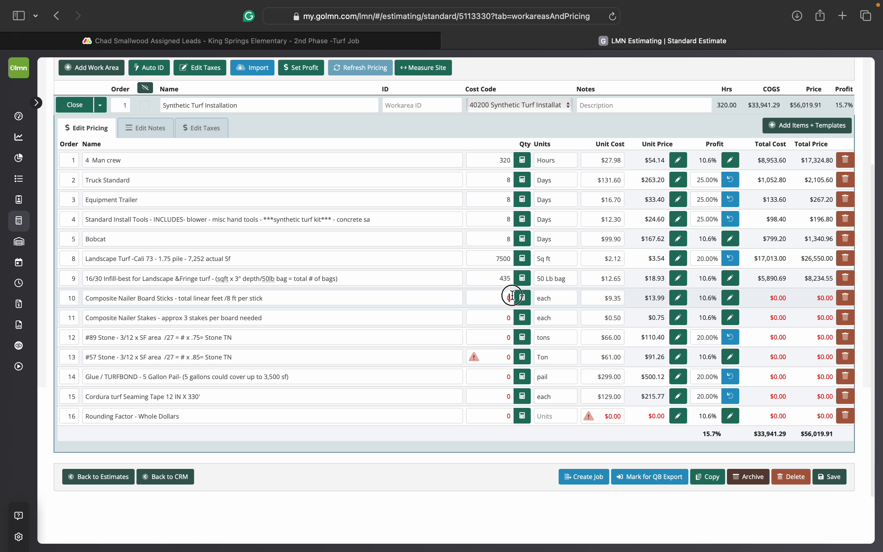
{"action": "left_click_drag", "start_coordinate": [512, 295], "coordinate": [502, 295]}
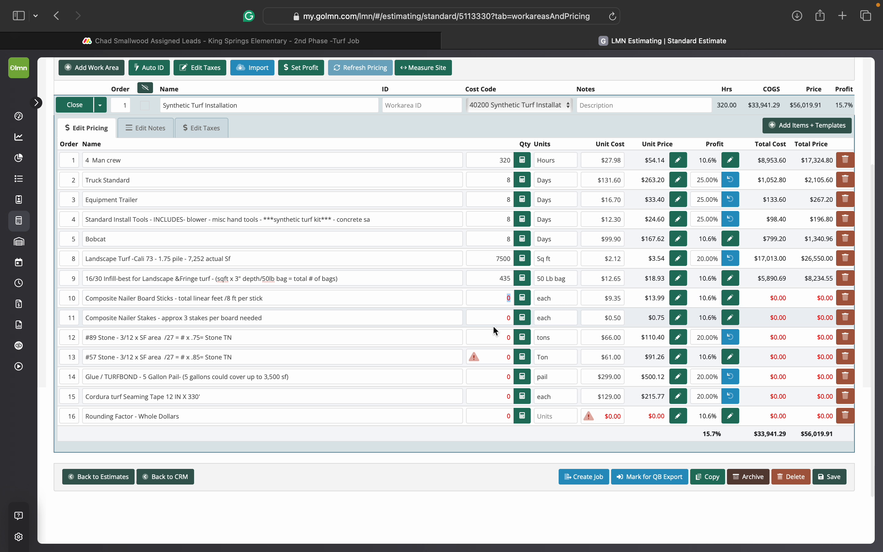
{"action": "type", "text": "160"}
{"action": "left_click", "coordinate": [491, 313]}
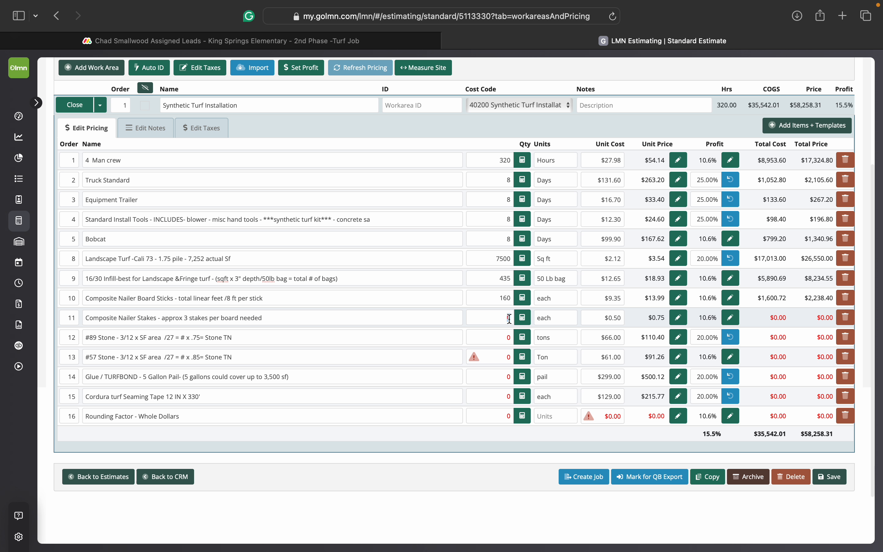
{"action": "left_click", "coordinate": [495, 336]}
Set the #89 Stone quantity to 50 tons and the #57 Stone quantity to 57 tons, following their line item formulas
{"action": "scroll", "coordinate": [503, 353], "scroll_direction": "down", "scroll_amount": 2}
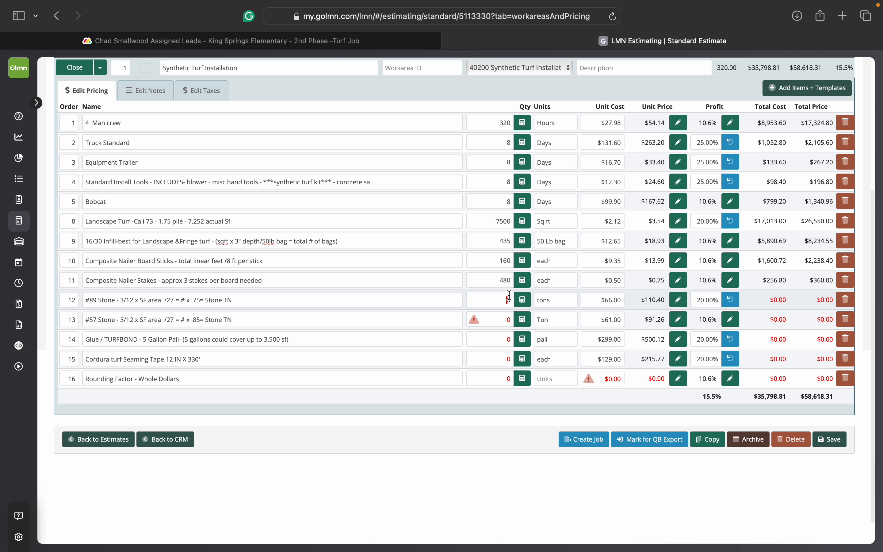
{"action": "double_click", "coordinate": [509, 295]}
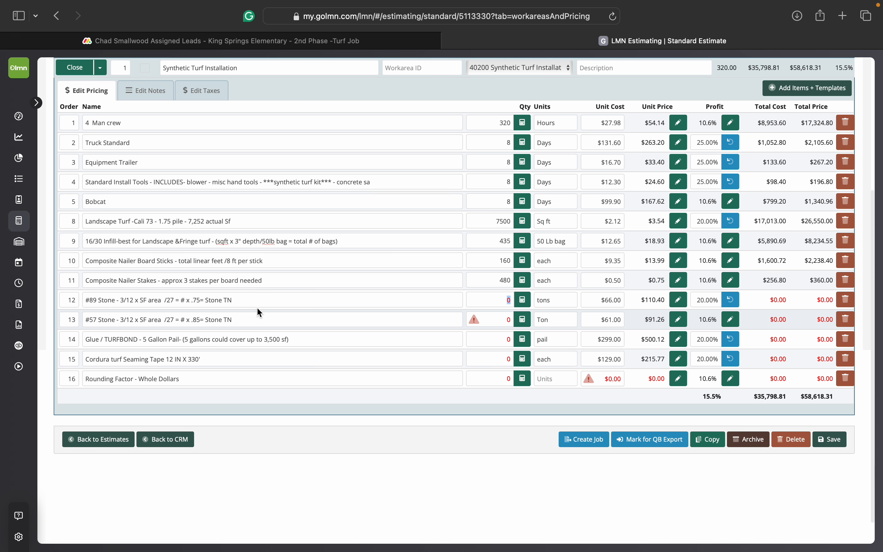
{"action": "left_click_drag", "start_coordinate": [244, 297], "coordinate": [120, 302]}
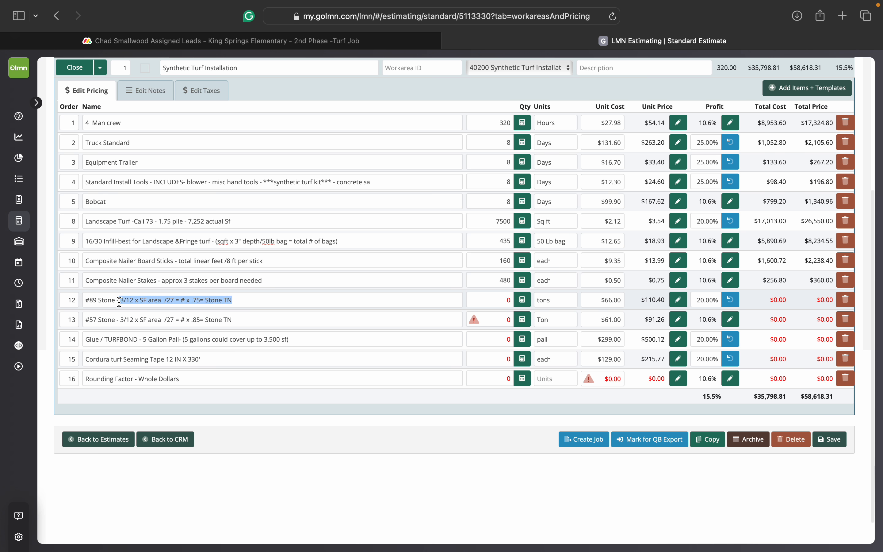
{"action": "left_click", "coordinate": [134, 300]}
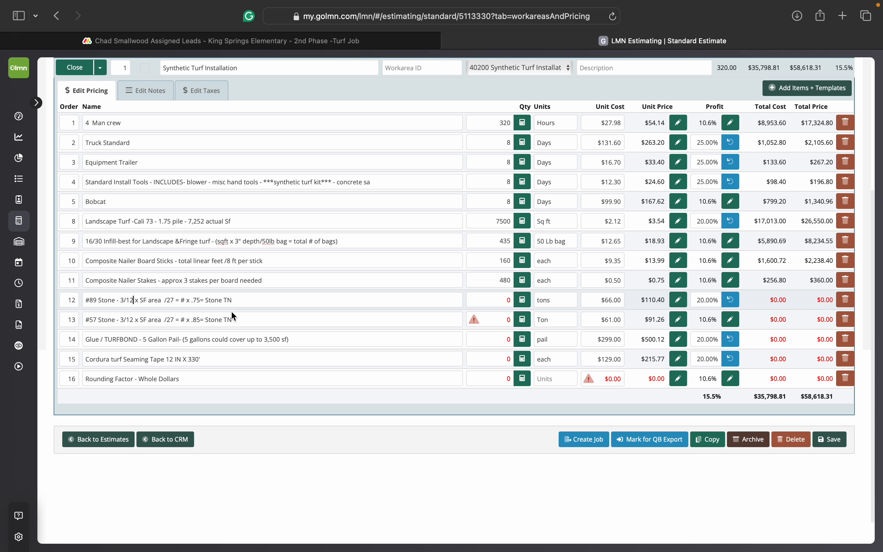
{"action": "mouse_move", "coordinate": [185, 300]}
{"action": "left_mouse_down"}
{"action": "mouse_move", "coordinate": [175, 300]}
{"action": "mouse_move", "coordinate": [184, 319]}
{"action": "mouse_move", "coordinate": [192, 302]}
{"action": "left_mouse_up"}
{"action": "left_click", "coordinate": [192, 301]}
{"action": "left_click", "coordinate": [195, 320]}
{"action": "left_click_drag", "start_coordinate": [201, 320], "coordinate": [193, 320]}
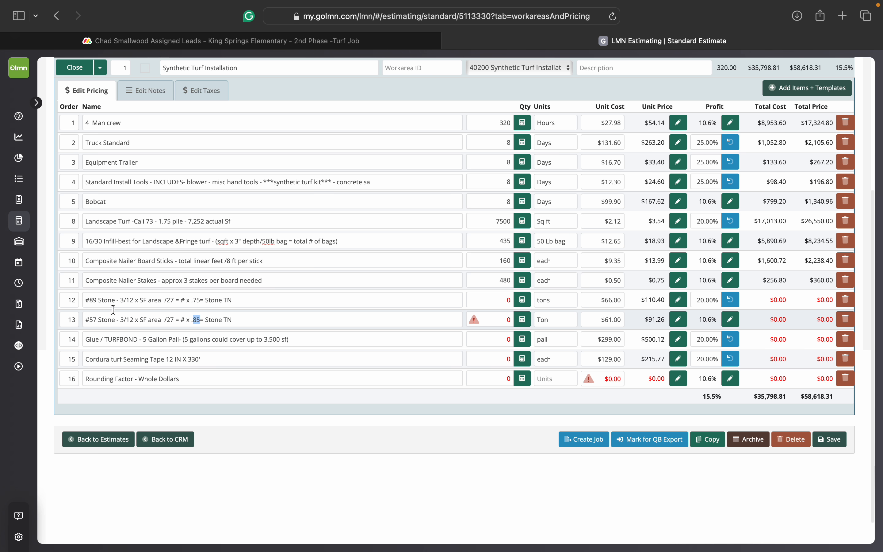
{"action": "left_click", "coordinate": [510, 297]}
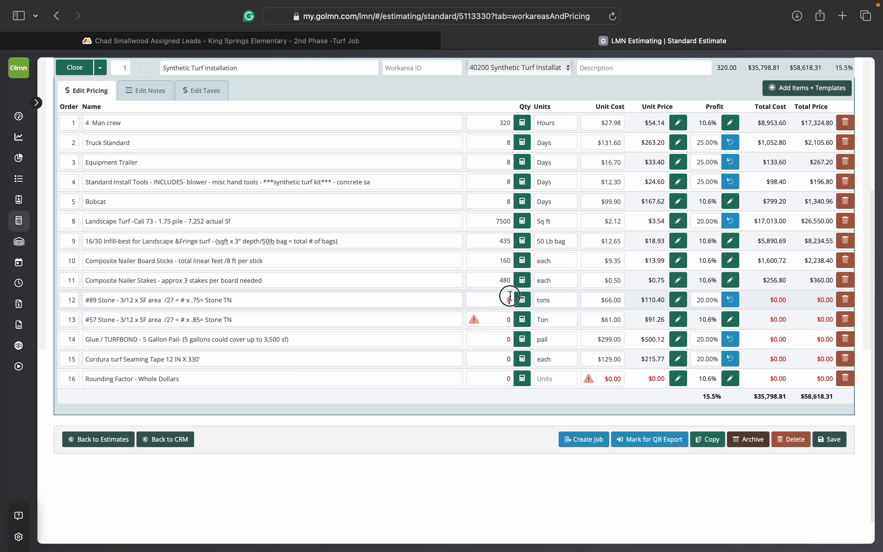
{"action": "left_click_drag", "start_coordinate": [510, 297], "coordinate": [507, 296]}
{"action": "left_click", "coordinate": [509, 317]}
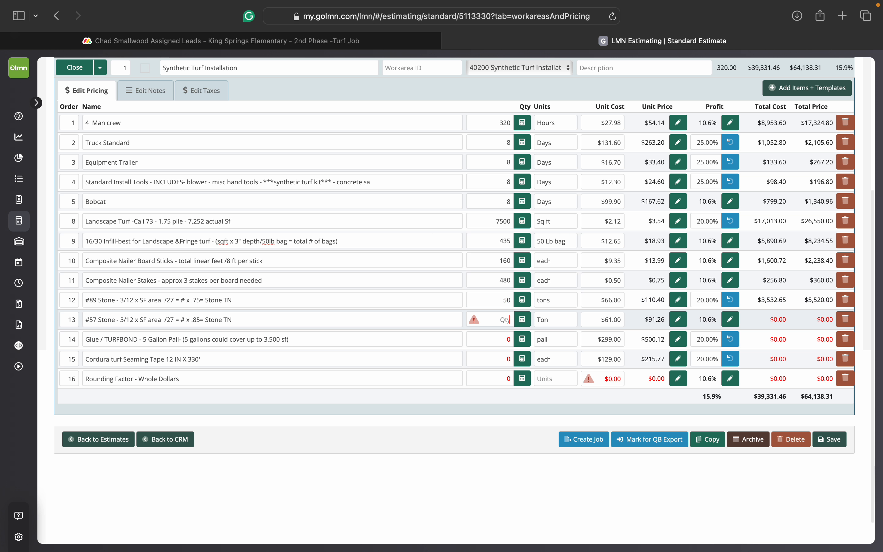
{"action": "left_click", "coordinate": [461, 337]}
Set the Glue / TURFBOND quantity to 3 pails and the Cordura turf Seaming Tape quantity to 3
{"action": "scroll", "coordinate": [461, 342], "scroll_direction": "down", "scroll_amount": 2}
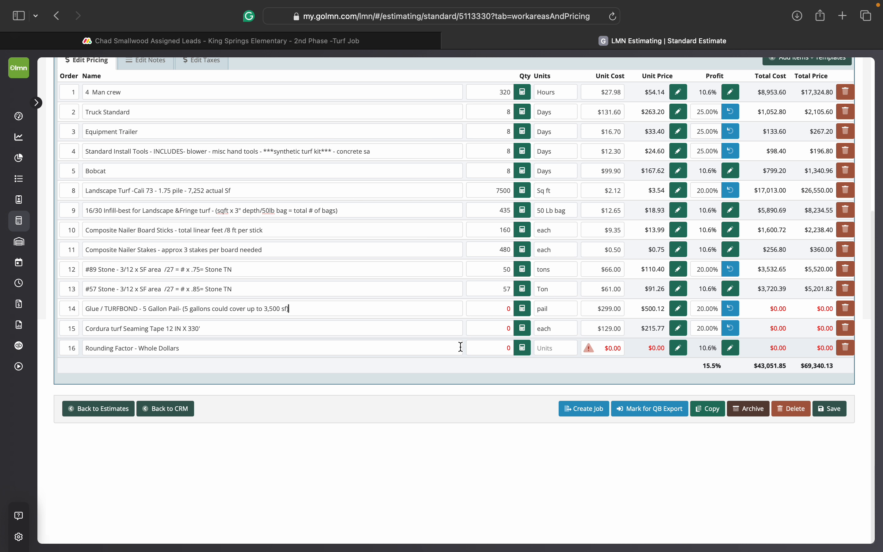
{"action": "left_click", "coordinate": [507, 309]}
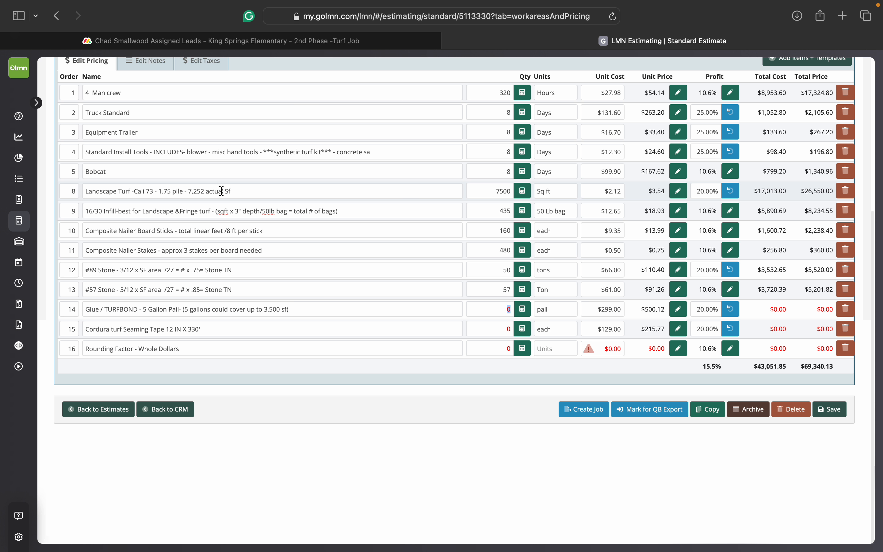
{"action": "left_click_drag", "start_coordinate": [233, 191], "coordinate": [186, 190]}
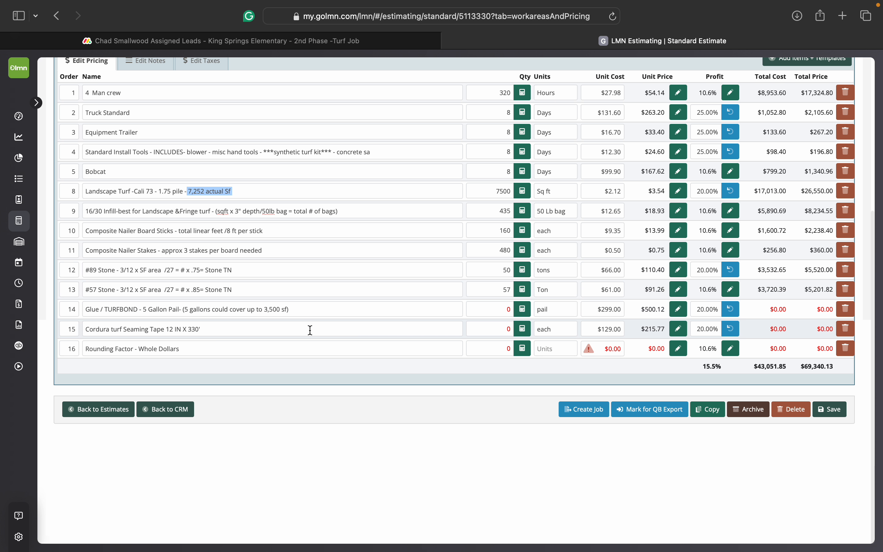
{"action": "left_click", "coordinate": [505, 310]}
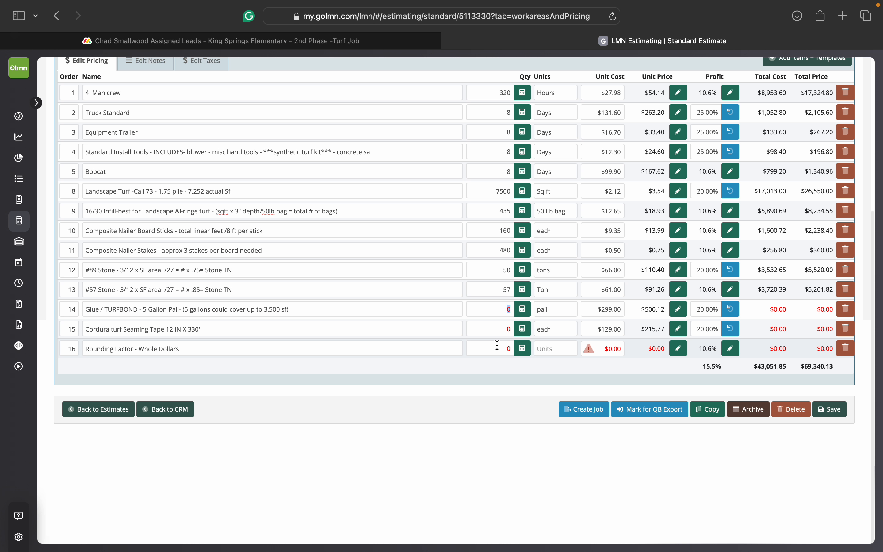
{"action": "scroll", "coordinate": [497, 345], "scroll_direction": "up", "scroll_amount": 1}
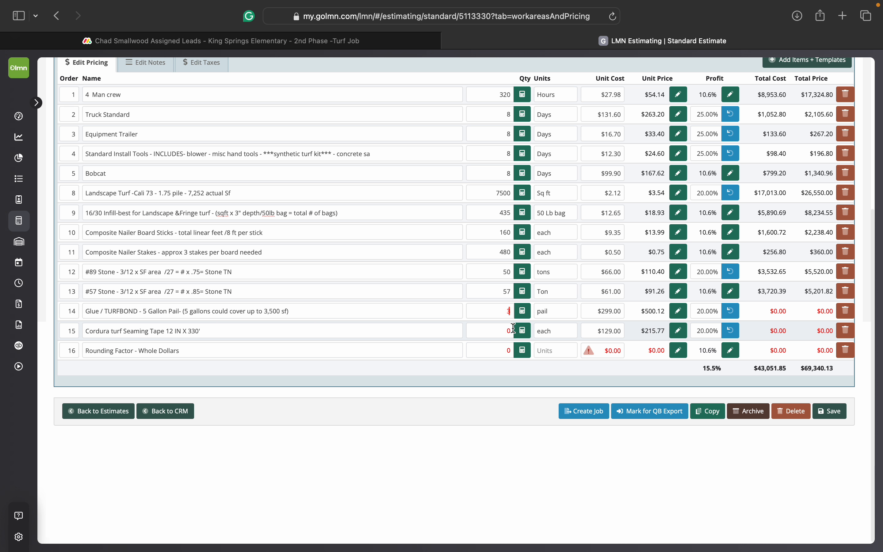
{"action": "left_click", "coordinate": [503, 329]}
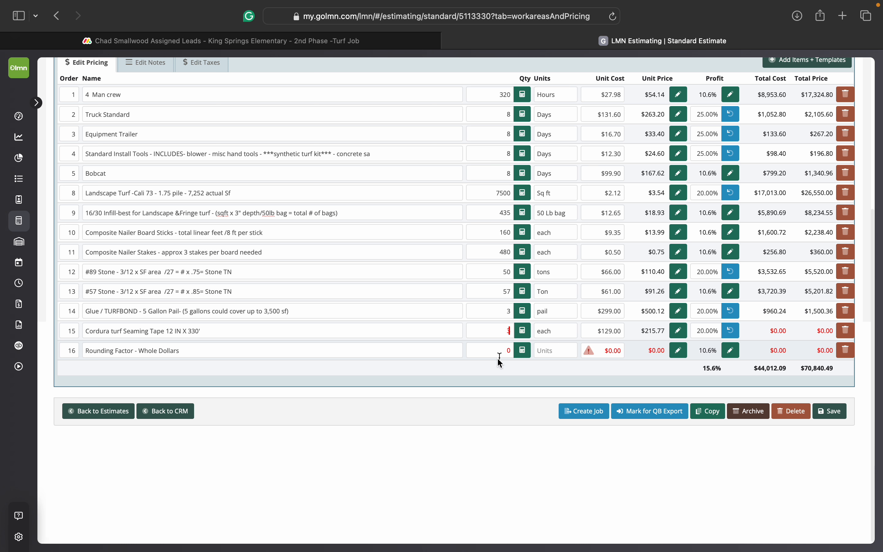
{"action": "left_click", "coordinate": [485, 346]}
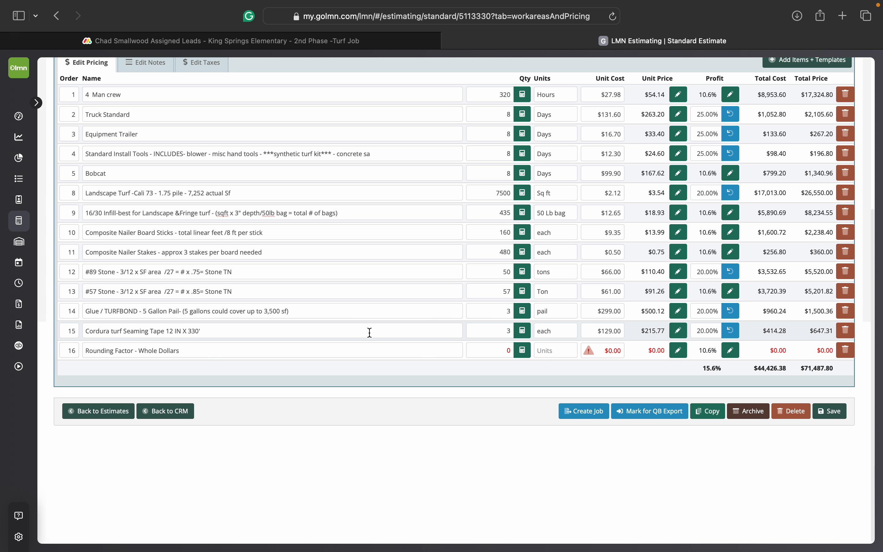
Check the work area's pricing and save the changes to the estimate
{"action": "scroll", "coordinate": [369, 331], "scroll_direction": "up", "scroll_amount": 6}
{"action": "scroll", "coordinate": [513, 306], "scroll_direction": "down", "scroll_amount": 4}
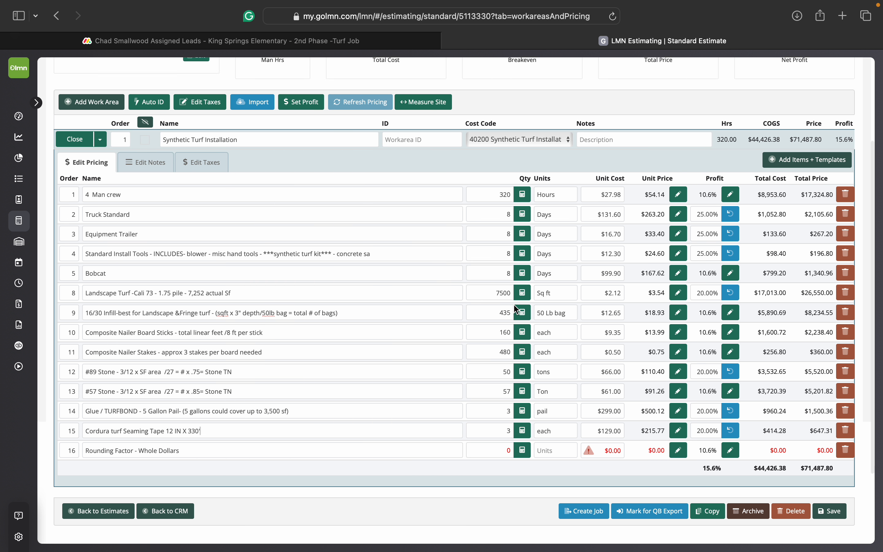
{"action": "scroll", "coordinate": [513, 306], "scroll_direction": "up", "scroll_amount": 4}
{"action": "scroll", "coordinate": [511, 317], "scroll_direction": "down", "scroll_amount": 3}
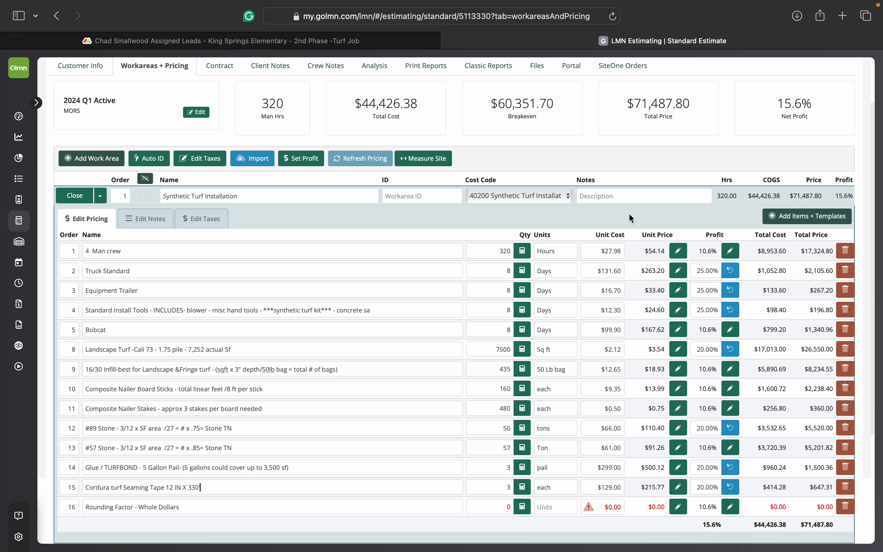
{"action": "scroll", "coordinate": [755, 108], "scroll_direction": "up", "scroll_amount": 3}
{"action": "left_click", "coordinate": [799, 94]}
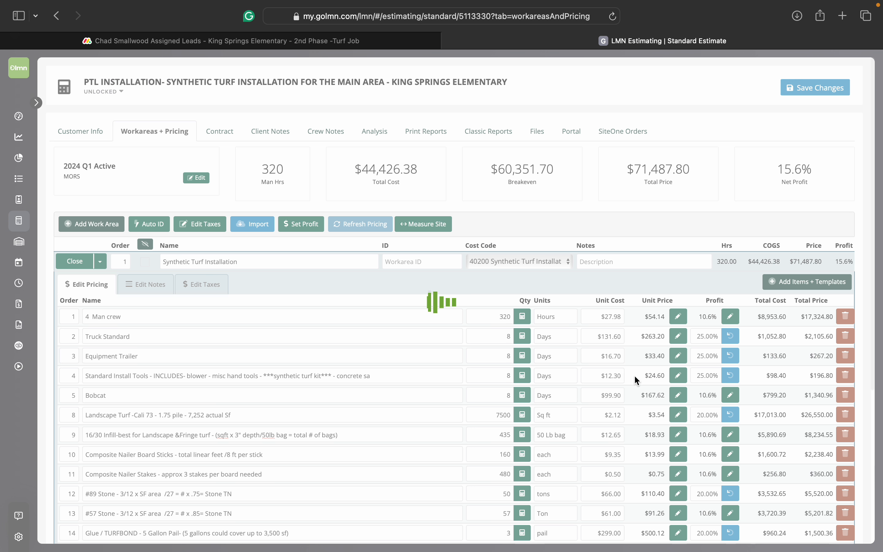
Override the profit margin of every item on the estimate with 20% and save the changes
{"action": "scroll", "coordinate": [634, 375], "scroll_direction": "down", "scroll_amount": 5}
{"action": "scroll", "coordinate": [640, 347], "scroll_direction": "up", "scroll_amount": 1}
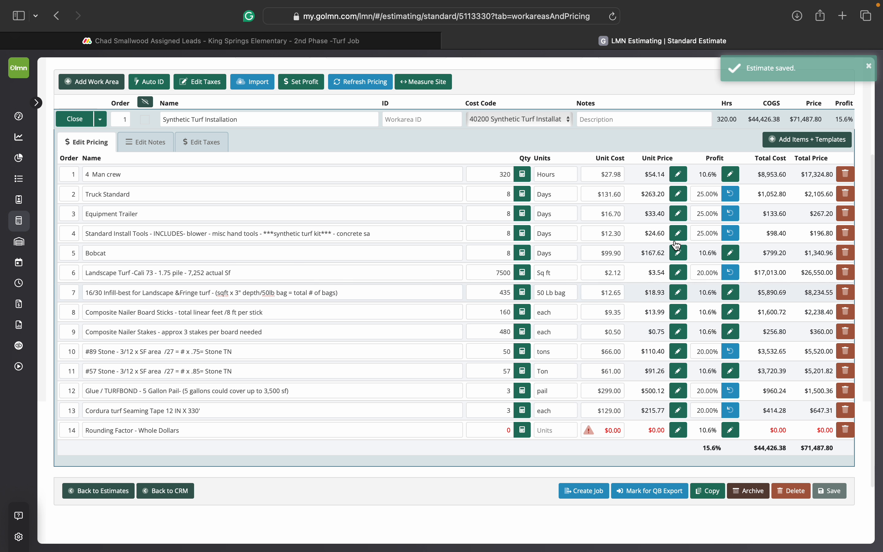
{"action": "scroll", "coordinate": [709, 176], "scroll_direction": "up", "scroll_amount": 1}
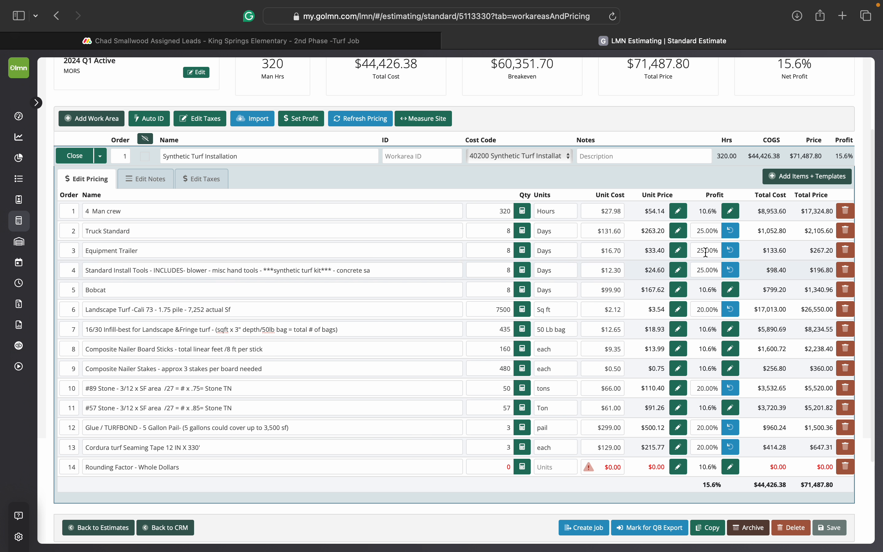
{"action": "scroll", "coordinate": [453, 199], "scroll_direction": "up", "scroll_amount": 2}
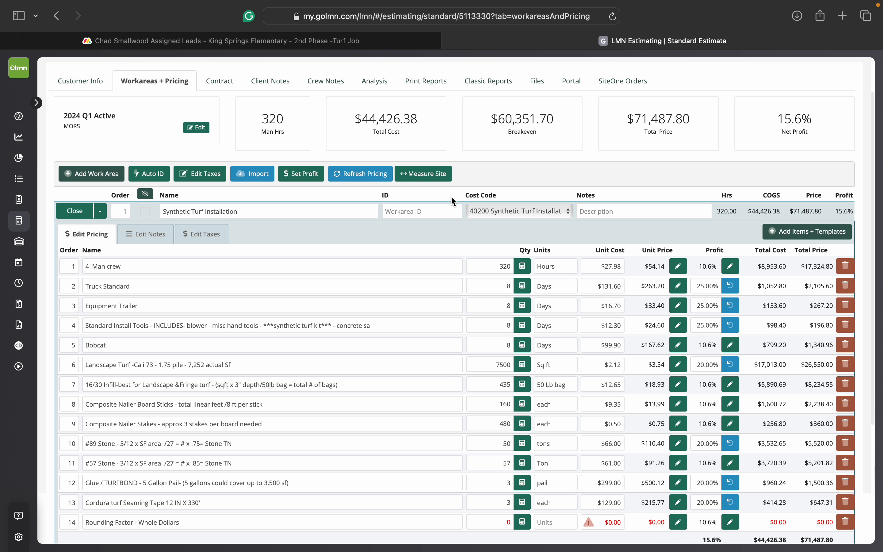
{"action": "left_click", "coordinate": [303, 176]}
{"action": "left_click", "coordinate": [401, 175]}
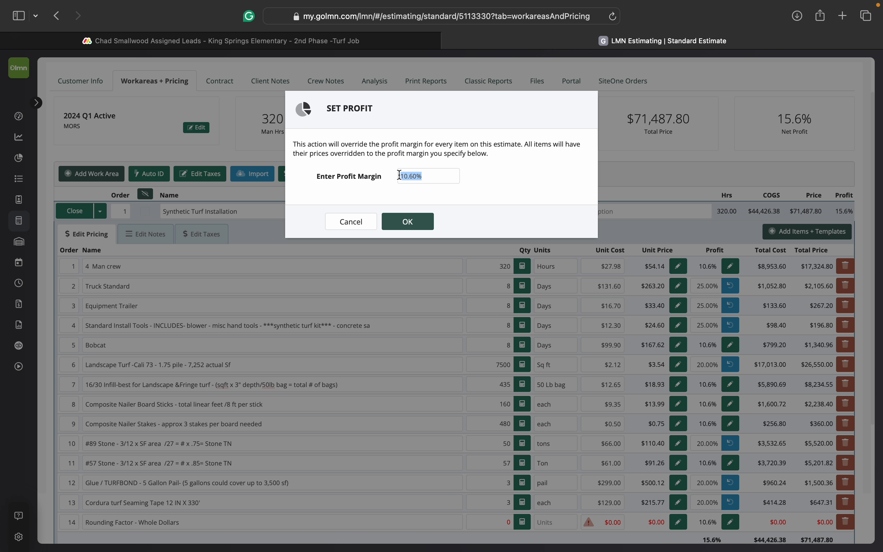
{"action": "left_click", "coordinate": [420, 229]}
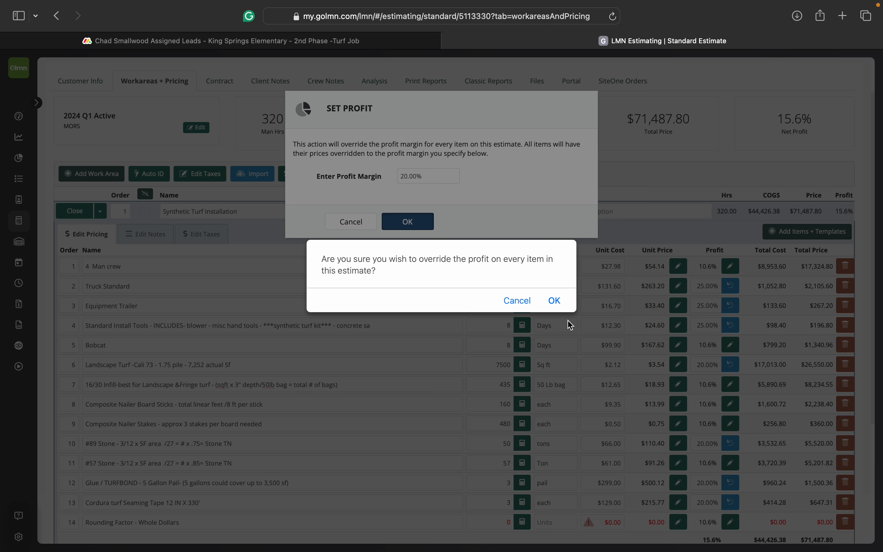
{"action": "left_click", "coordinate": [555, 301]}
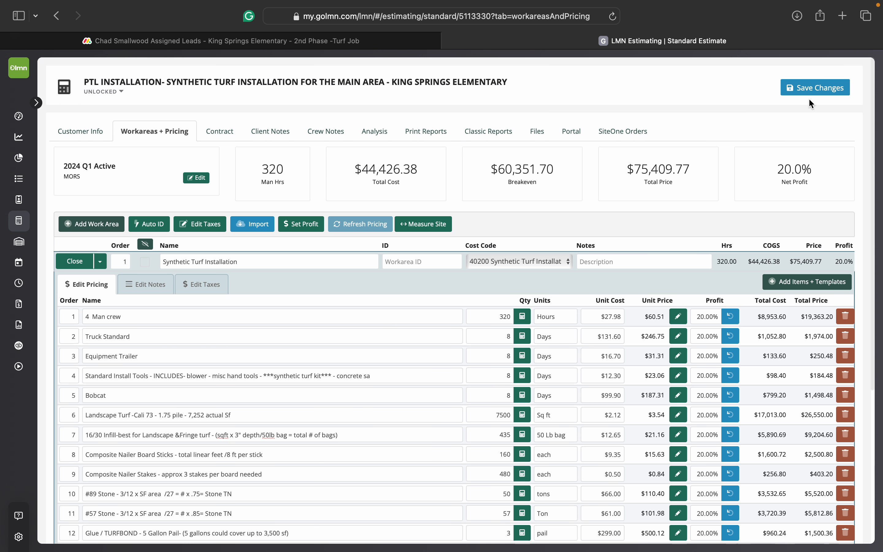
{"action": "left_click", "coordinate": [809, 92]}
{"action": "scroll", "coordinate": [627, 390], "scroll_direction": "down", "scroll_amount": 3}
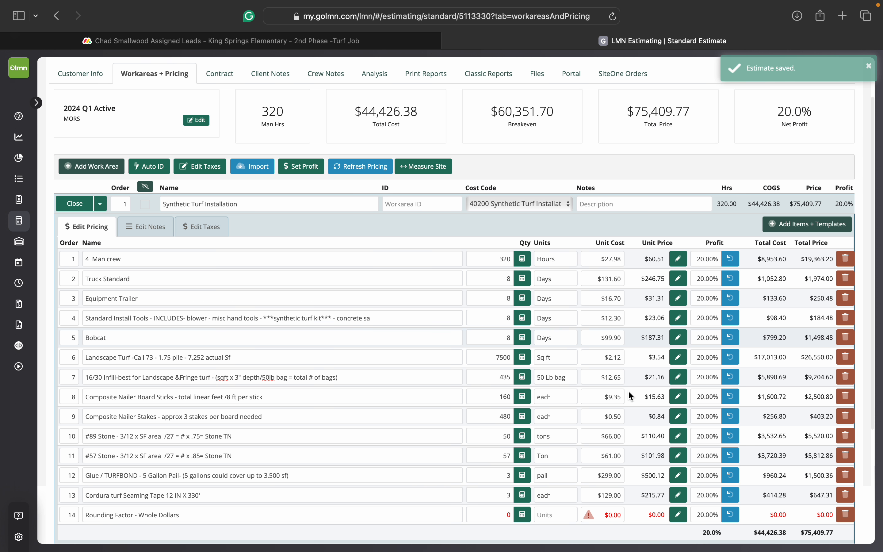
{"action": "scroll", "coordinate": [628, 390], "scroll_direction": "down", "scroll_amount": 2}
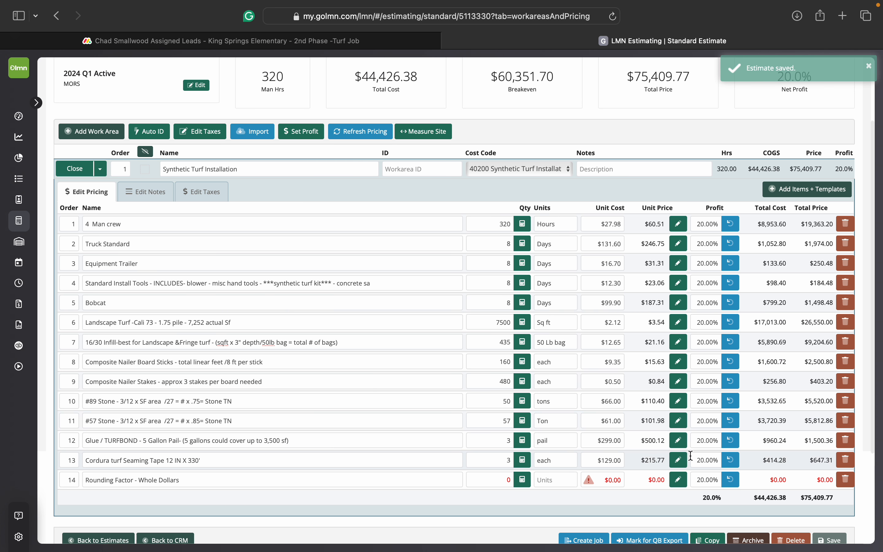
{"action": "scroll", "coordinate": [627, 385], "scroll_direction": "up", "scroll_amount": 5}
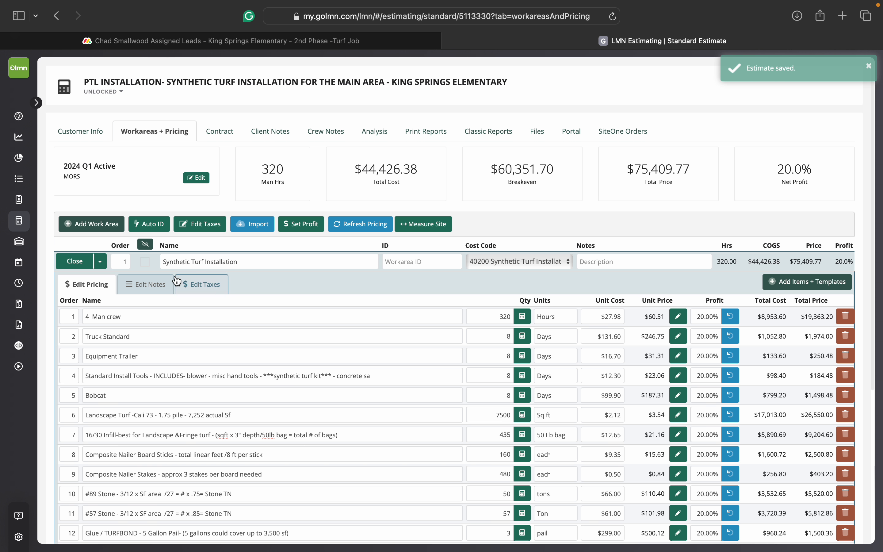
{"action": "scroll", "coordinate": [322, 396], "scroll_direction": "down", "scroll_amount": 1}
{"action": "scroll", "coordinate": [322, 397], "scroll_direction": "down", "scroll_amount": 2}
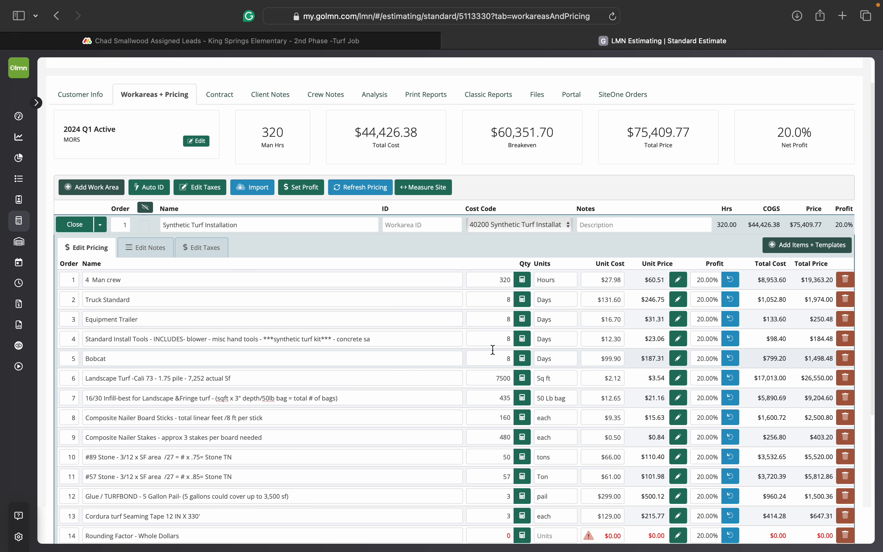
{"action": "scroll", "coordinate": [451, 390], "scroll_direction": "down", "scroll_amount": 5}
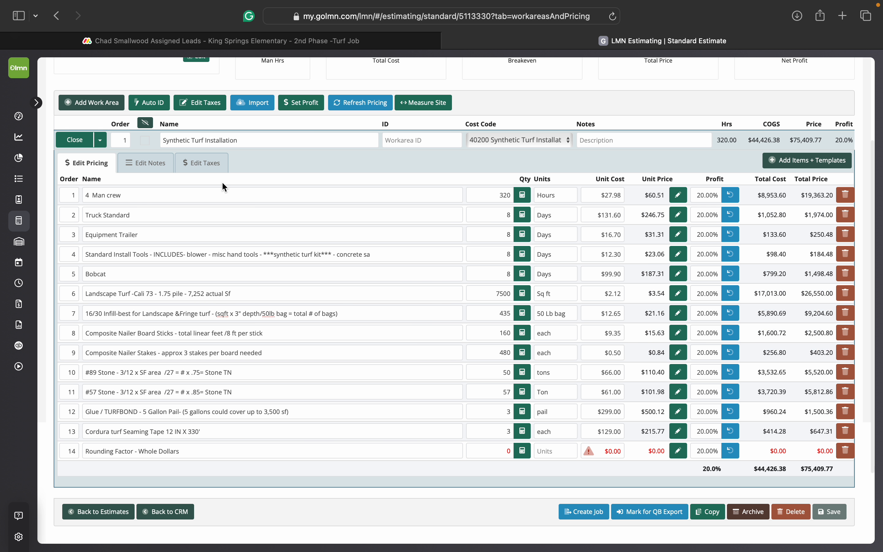
Review the line items of the Synthetic Turf Installation work area and collapse it
{"action": "left_click", "coordinate": [86, 143]}
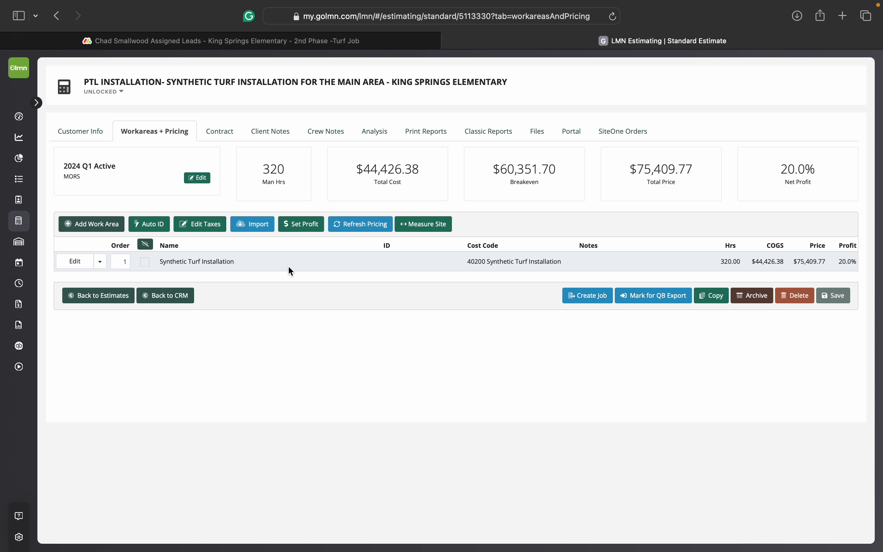
{"action": "left_click", "coordinate": [420, 259]}
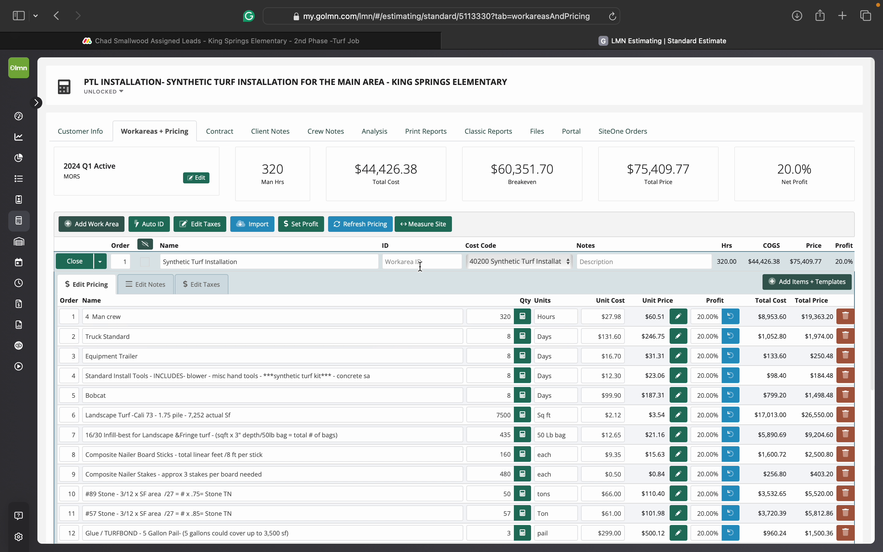
{"action": "scroll", "coordinate": [418, 350], "scroll_direction": "down", "scroll_amount": 3}
{"action": "scroll", "coordinate": [418, 351], "scroll_direction": "up", "scroll_amount": 2}
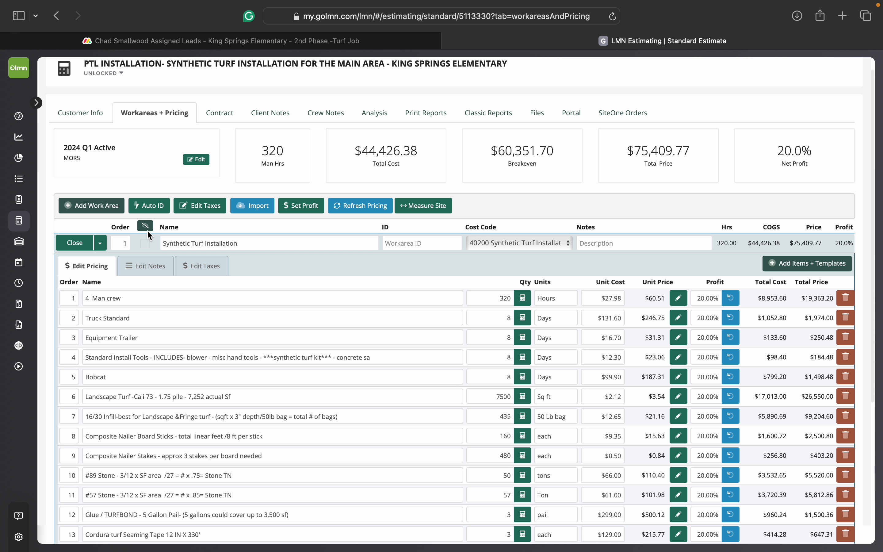
{"action": "left_click", "coordinate": [75, 243]}
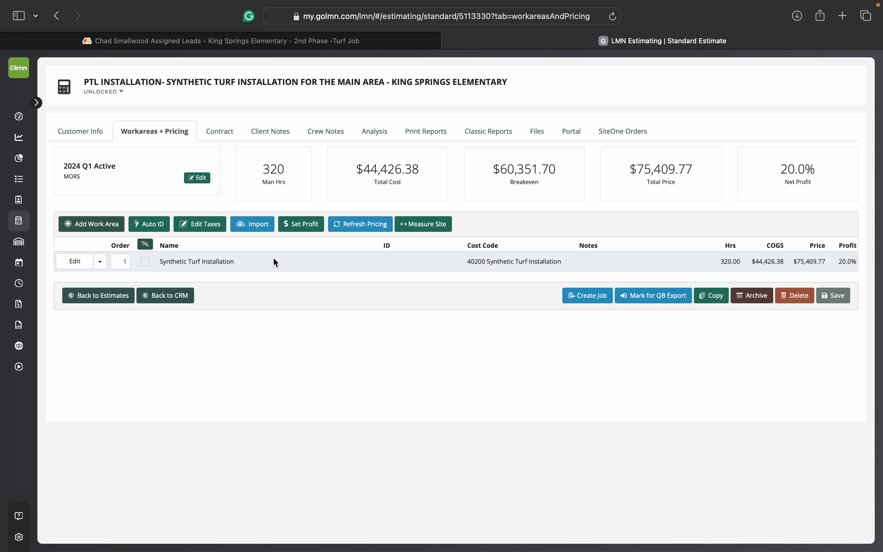
Remove the blank space above Site Preparation in the Synthetic Turf Installation client notes and save the changes
{"action": "left_click", "coordinate": [267, 132]}
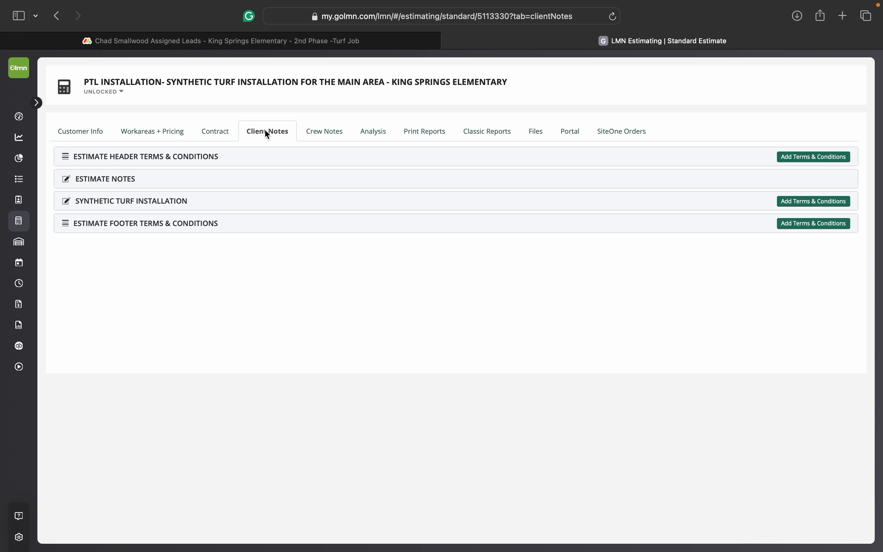
{"action": "left_click", "coordinate": [236, 205]}
{"action": "scroll", "coordinate": [247, 276], "scroll_direction": "down", "scroll_amount": 1}
{"action": "left_click", "coordinate": [60, 250]}
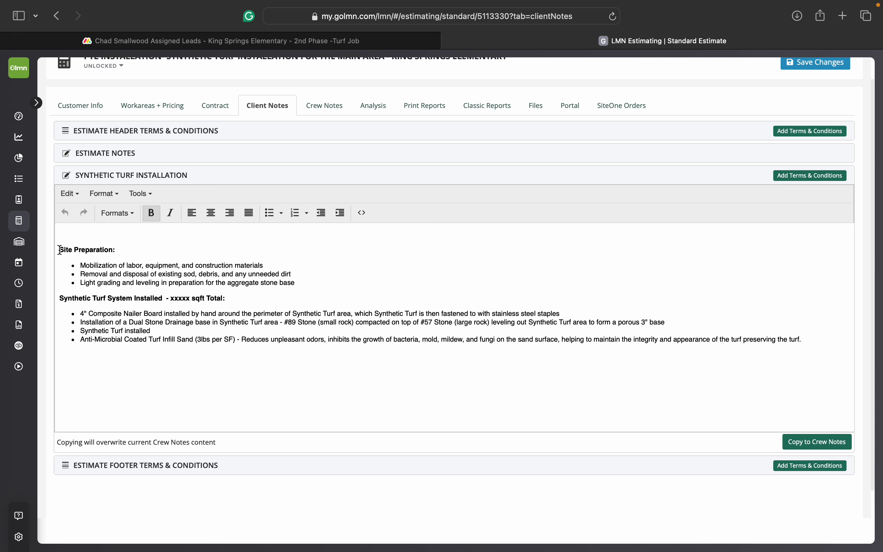
{"action": "key", "text": "BackSpace"}
{"action": "scroll", "coordinate": [305, 275], "scroll_direction": "up", "scroll_amount": 1}
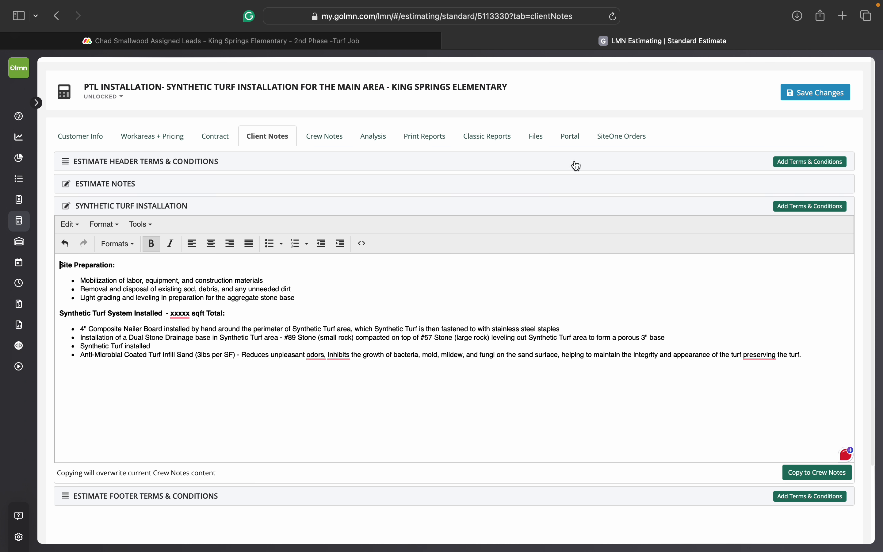
{"action": "left_click", "coordinate": [818, 89]}
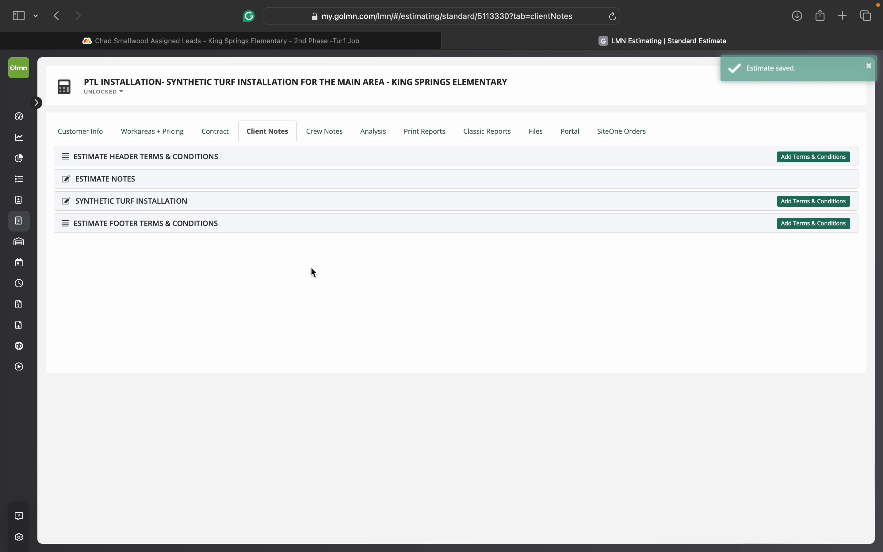
Review the scope bullets in the Synthetic Turf Installation client notes, from the nailer board to the infill sand
{"action": "left_click", "coordinate": [307, 199]}
{"action": "scroll", "coordinate": [245, 312], "scroll_direction": "down", "scroll_amount": 1}
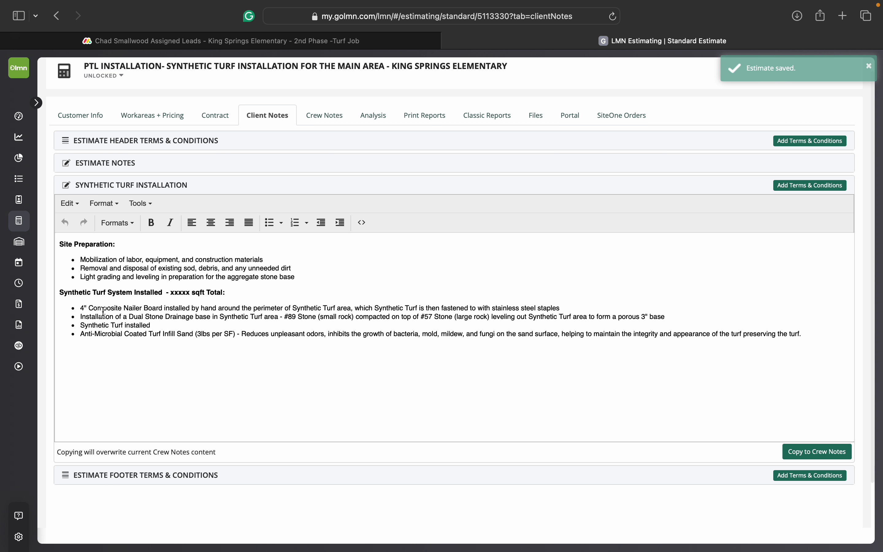
{"action": "left_click_drag", "start_coordinate": [79, 307], "coordinate": [141, 310]}
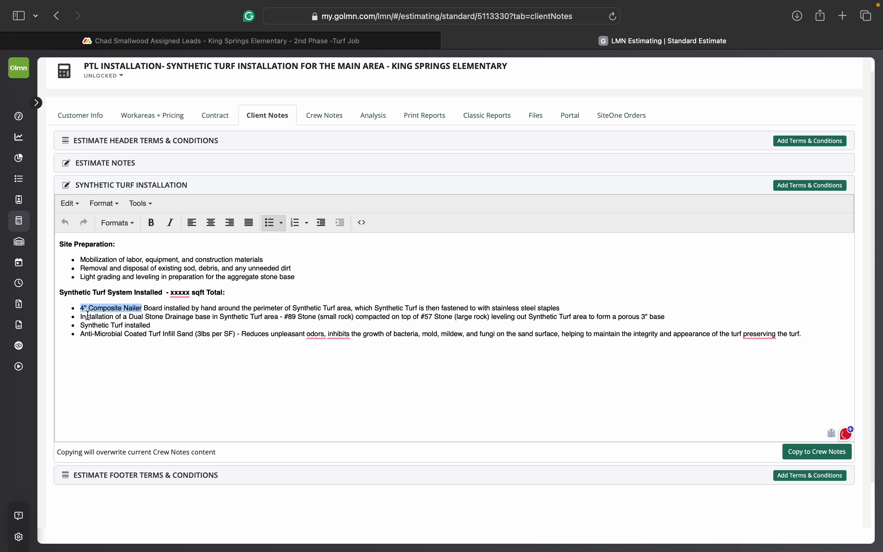
{"action": "left_click_drag", "start_coordinate": [87, 316], "coordinate": [178, 316]}
{"action": "left_click_drag", "start_coordinate": [109, 324], "coordinate": [154, 324]}
{"action": "left_click_drag", "start_coordinate": [82, 334], "coordinate": [197, 333]}
{"action": "scroll", "coordinate": [203, 317], "scroll_direction": "up", "scroll_amount": 1}
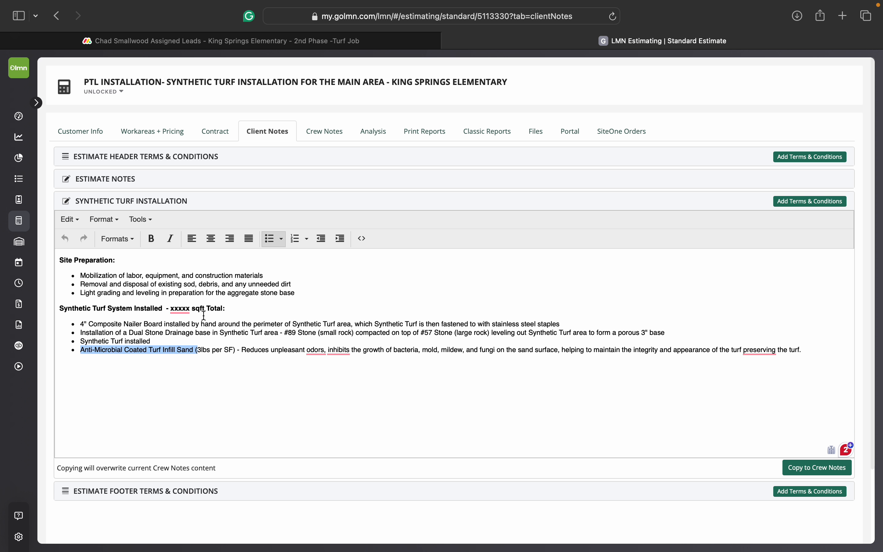
Replace the xxxxx square footage placeholder in the Synthetic Turf System heading with 7,252, save, and check the saved note
{"action": "left_click", "coordinate": [172, 309]}
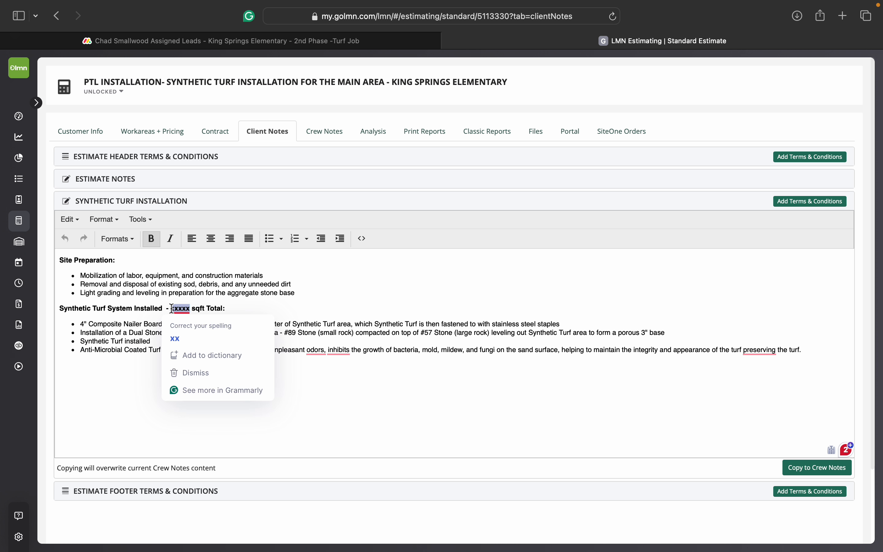
{"action": "type", "text": "7,252"}
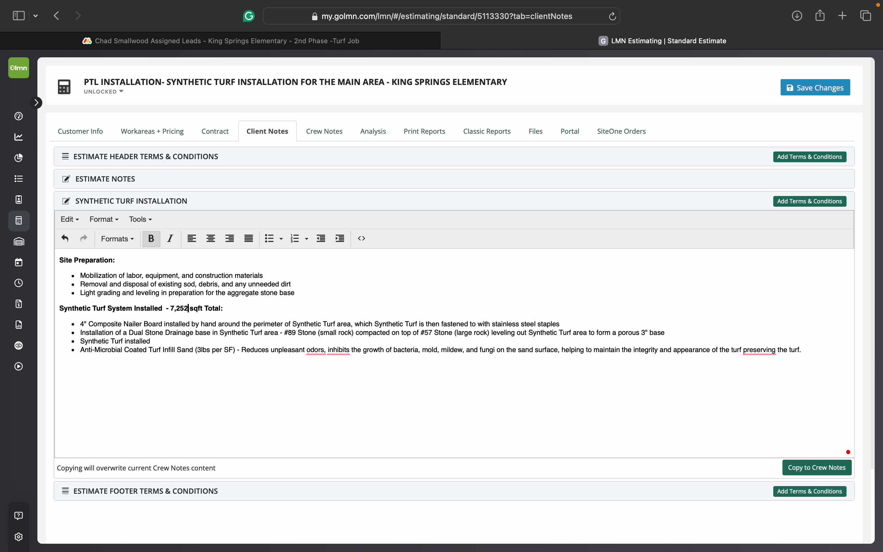
{"action": "left_click", "coordinate": [325, 340]}
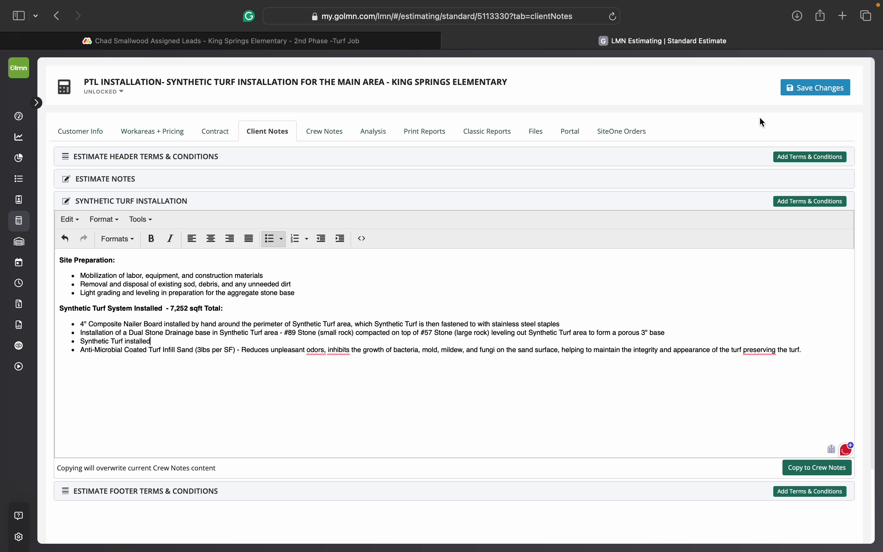
{"action": "left_click", "coordinate": [815, 88]}
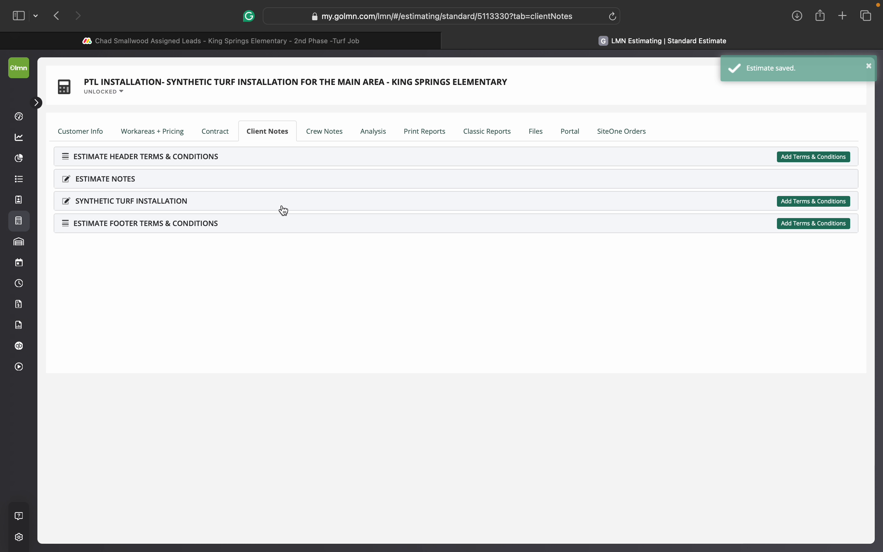
{"action": "left_click", "coordinate": [283, 209]}
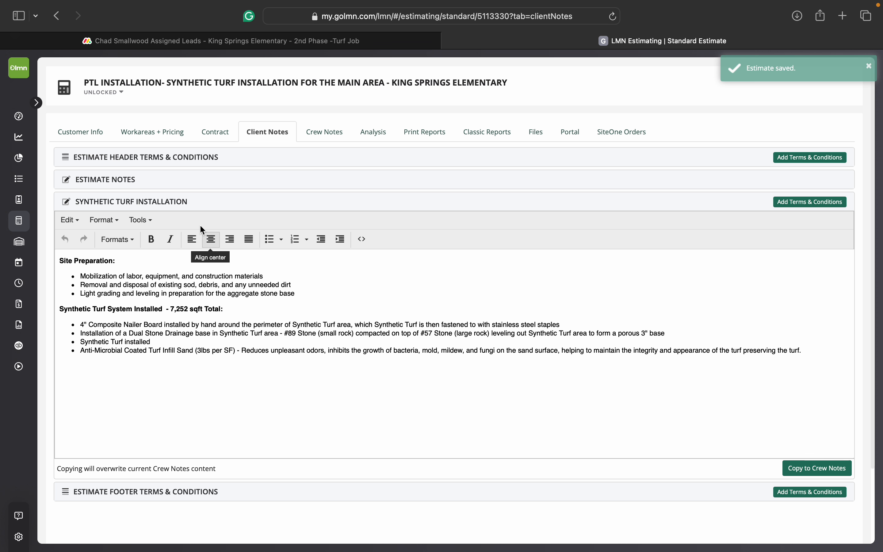
{"action": "left_click", "coordinate": [174, 199]}
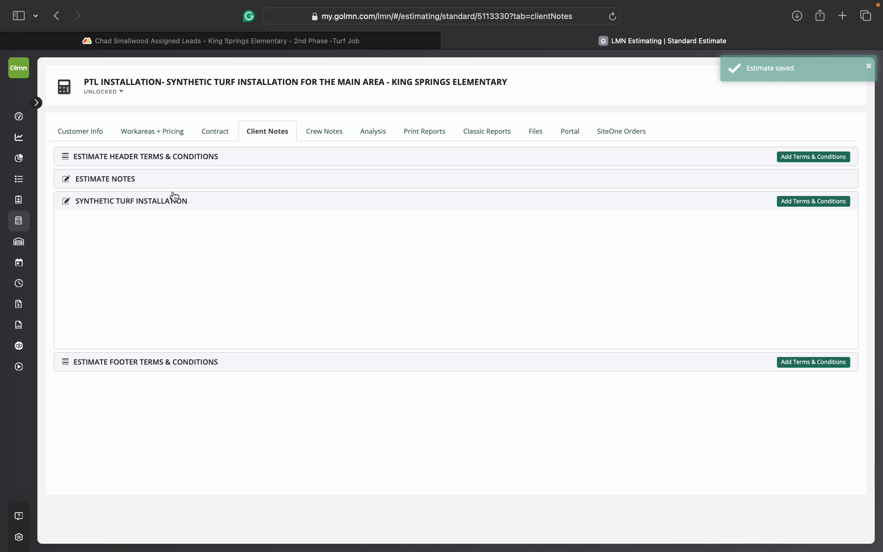
Return to the work areas and check the turf installation's item quantities and pricing against the client notes
{"action": "left_click", "coordinate": [161, 132]}
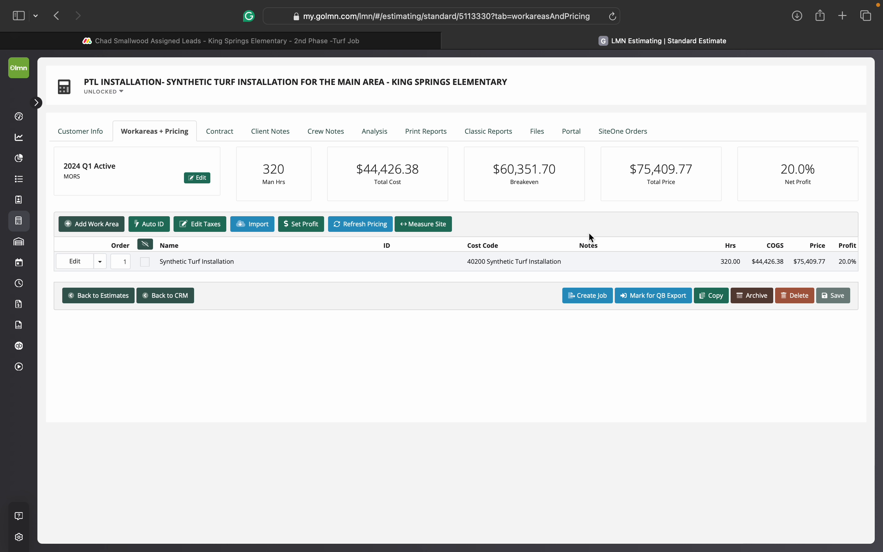
{"action": "left_click", "coordinate": [539, 264]}
{"action": "scroll", "coordinate": [542, 351], "scroll_direction": "down", "scroll_amount": 5}
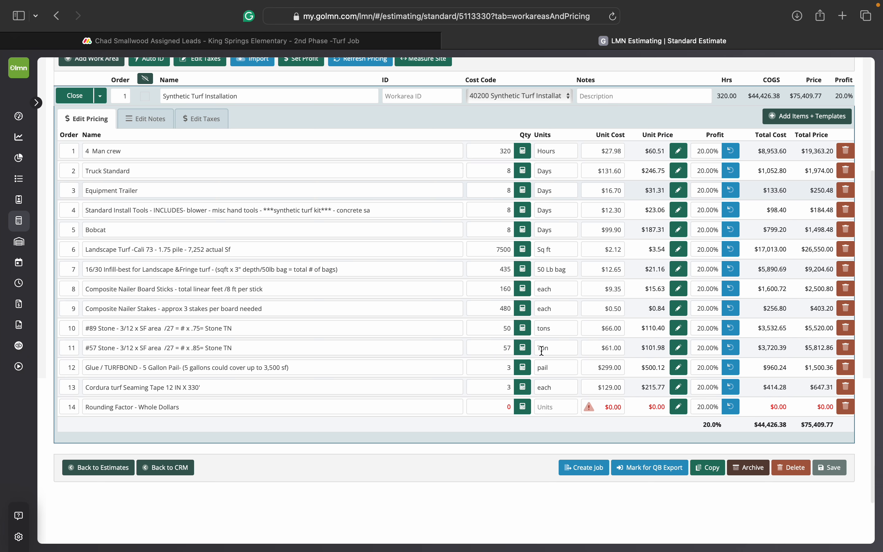
{"action": "scroll", "coordinate": [332, 268], "scroll_direction": "up", "scroll_amount": 3}
{"action": "left_click", "coordinate": [75, 204]}
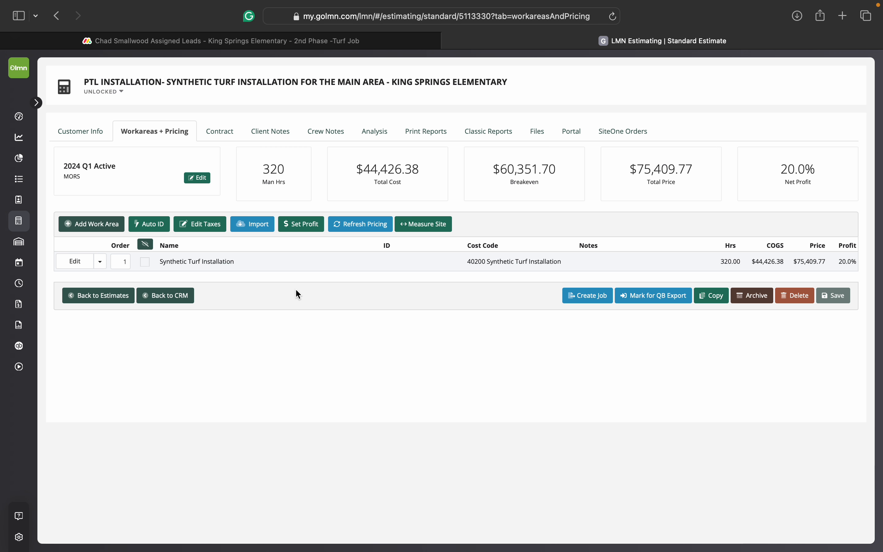
Find the Mini X in the equipment catalog, add it to the Synthetic Turf Installation work area, and save
{"action": "left_click", "coordinate": [308, 263]}
{"action": "scroll", "coordinate": [322, 303], "scroll_direction": "down", "scroll_amount": 3}
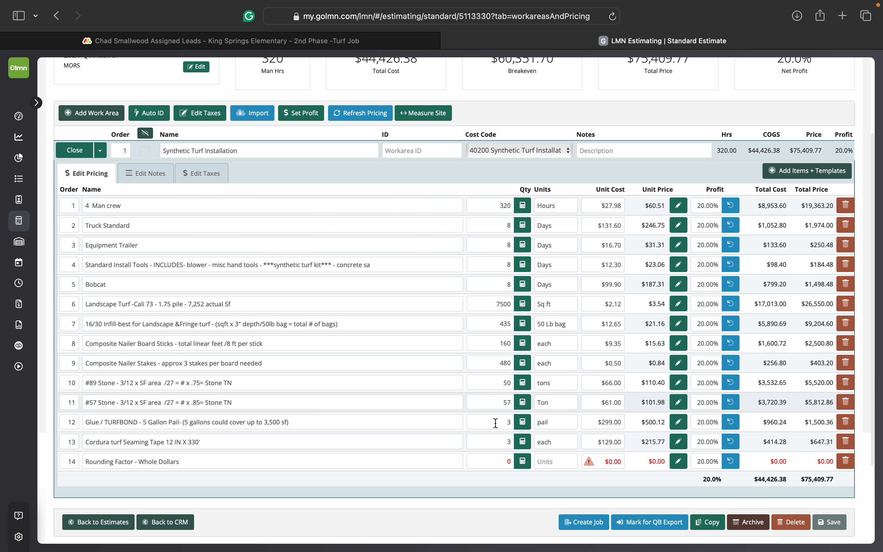
{"action": "scroll", "coordinate": [755, 226], "scroll_direction": "up", "scroll_amount": 1}
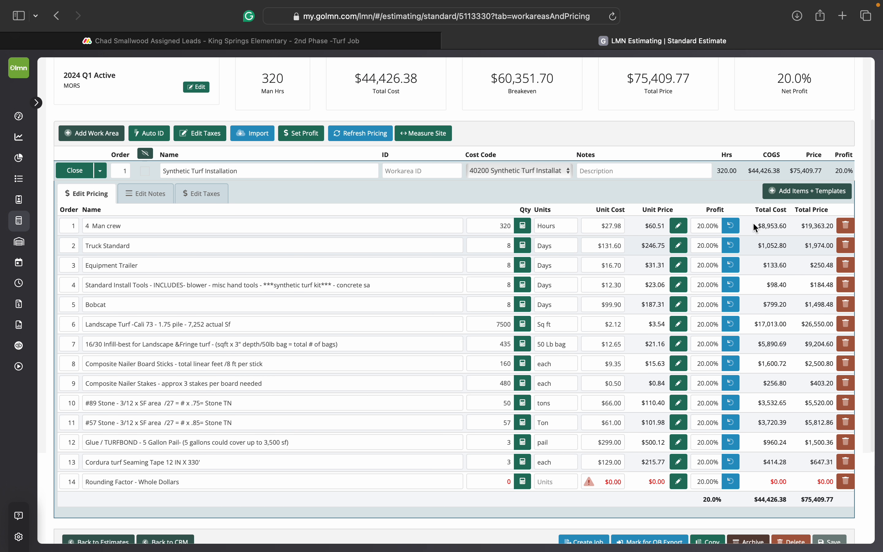
{"action": "left_click", "coordinate": [785, 192]}
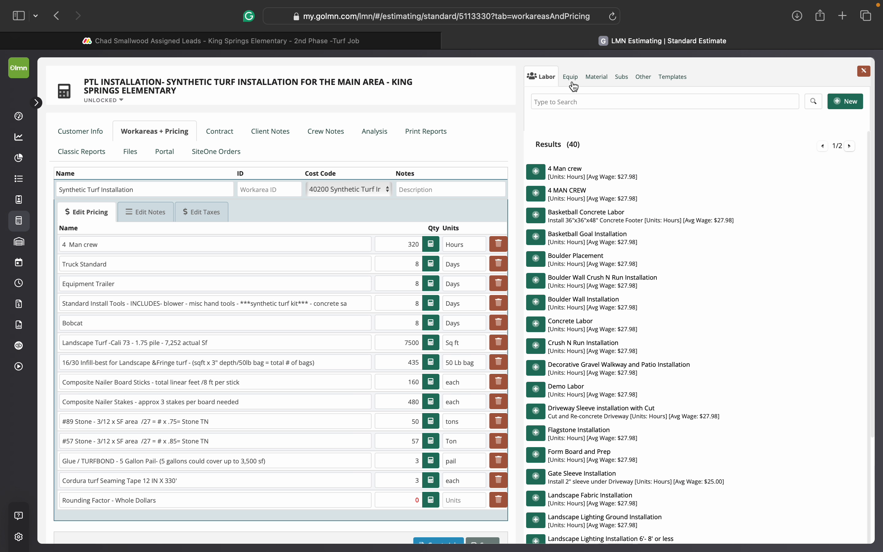
{"action": "scroll", "coordinate": [440, 356], "scroll_direction": "down", "scroll_amount": 1}
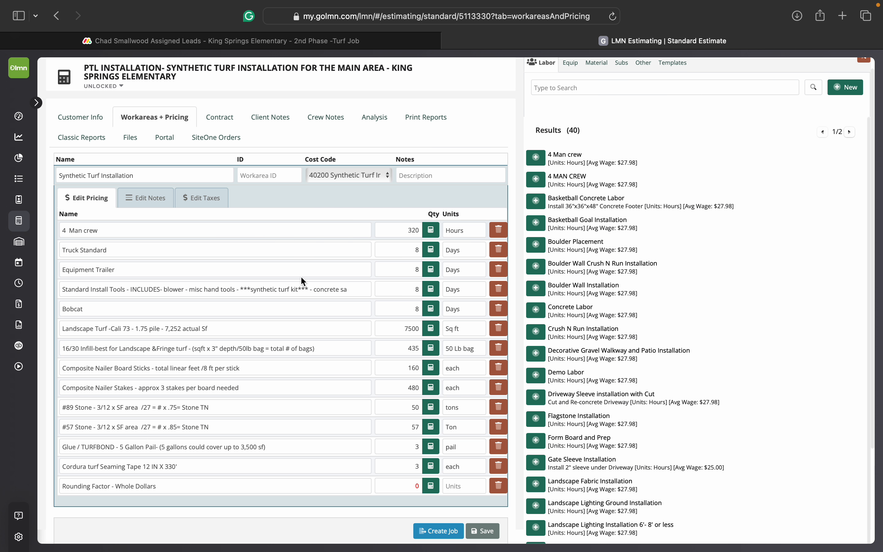
{"action": "scroll", "coordinate": [630, 144], "scroll_direction": "up", "scroll_amount": 1}
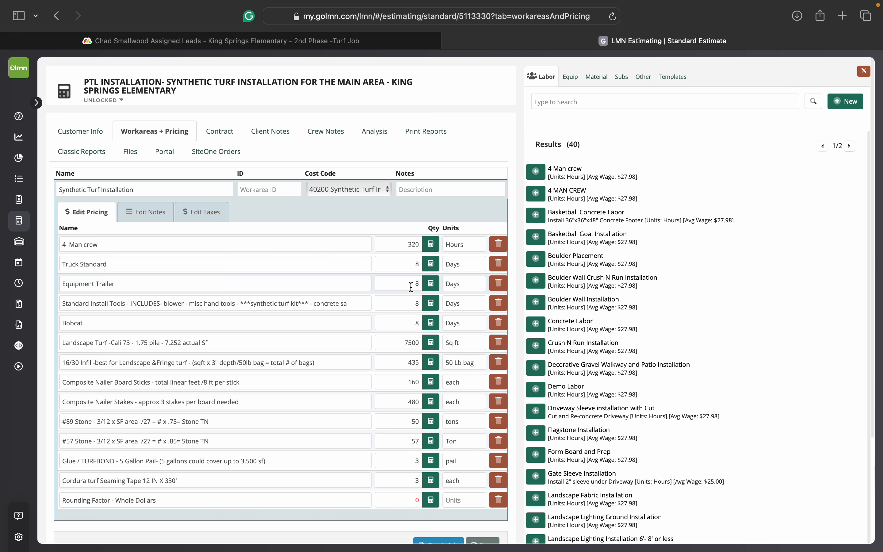
{"action": "left_click", "coordinate": [569, 76]}
{"action": "type", "text": "m"}
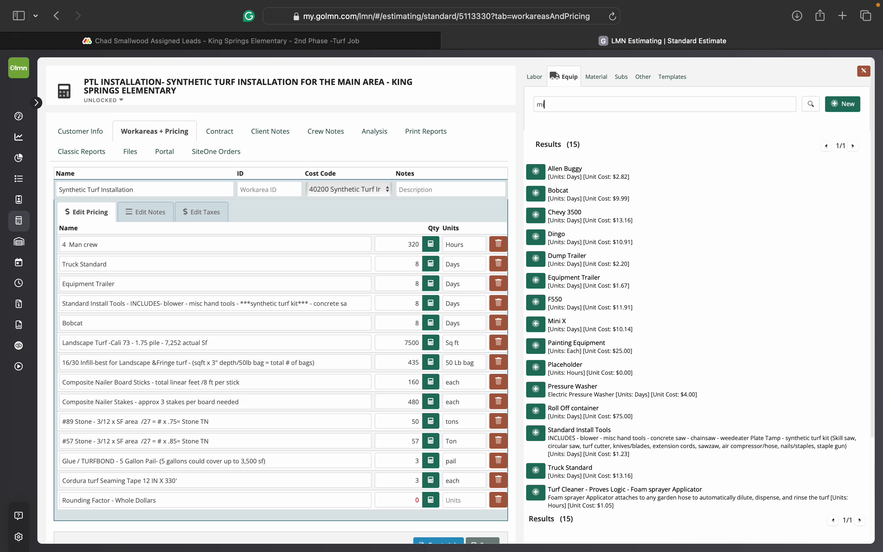
{"action": "type", "text": "ini"}
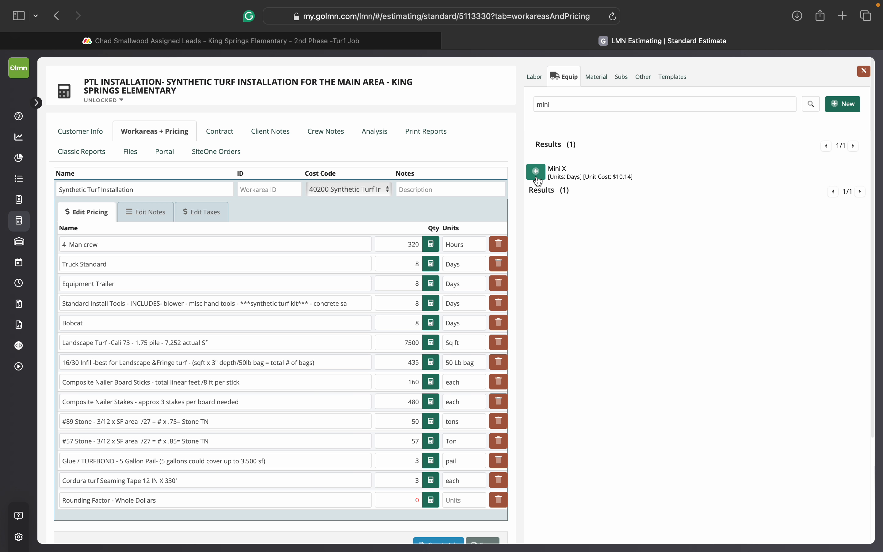
{"action": "left_click", "coordinate": [536, 171]}
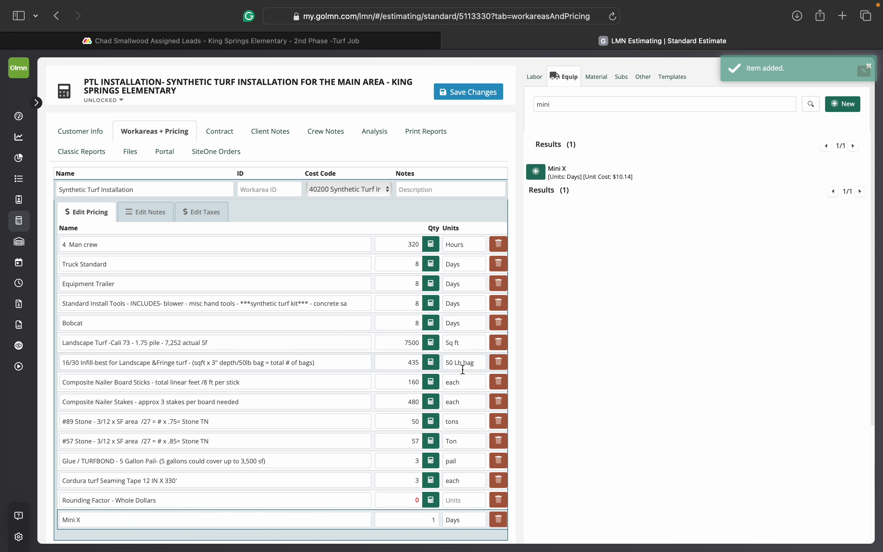
{"action": "scroll", "coordinate": [495, 445], "scroll_direction": "down", "scroll_amount": 3}
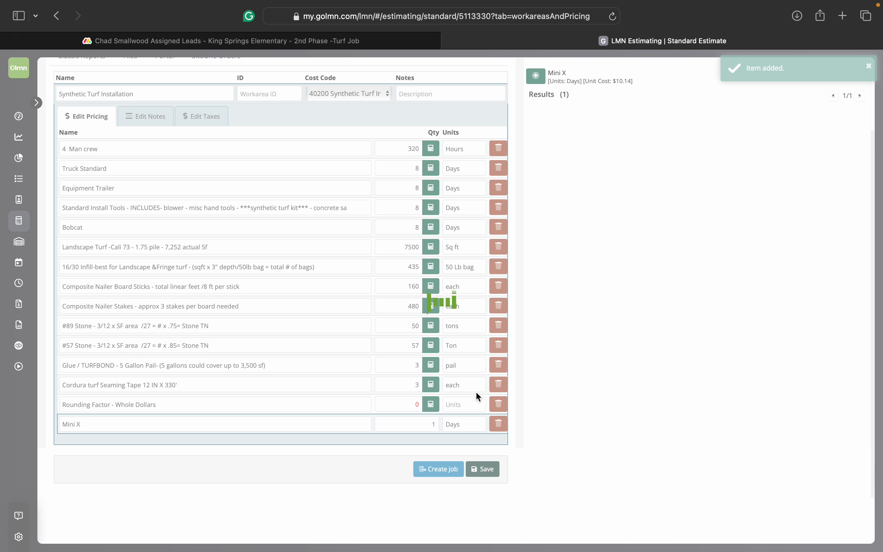
Set the Mini X quantity to 4 days and save the changes to the estimate
{"action": "scroll", "coordinate": [476, 393], "scroll_direction": "down", "scroll_amount": 4}
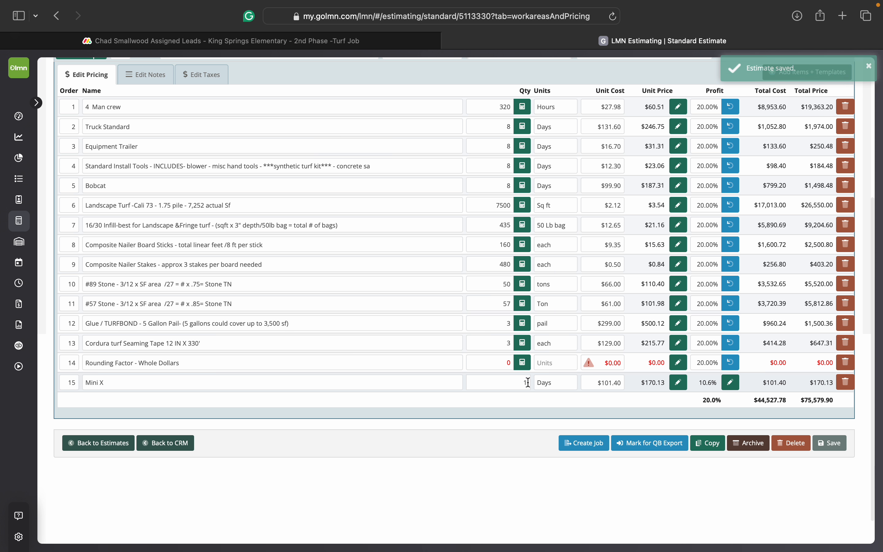
{"action": "left_click", "coordinate": [516, 383]}
{"action": "left_click", "coordinate": [495, 401]}
{"action": "scroll", "coordinate": [450, 390], "scroll_direction": "up", "scroll_amount": 5}
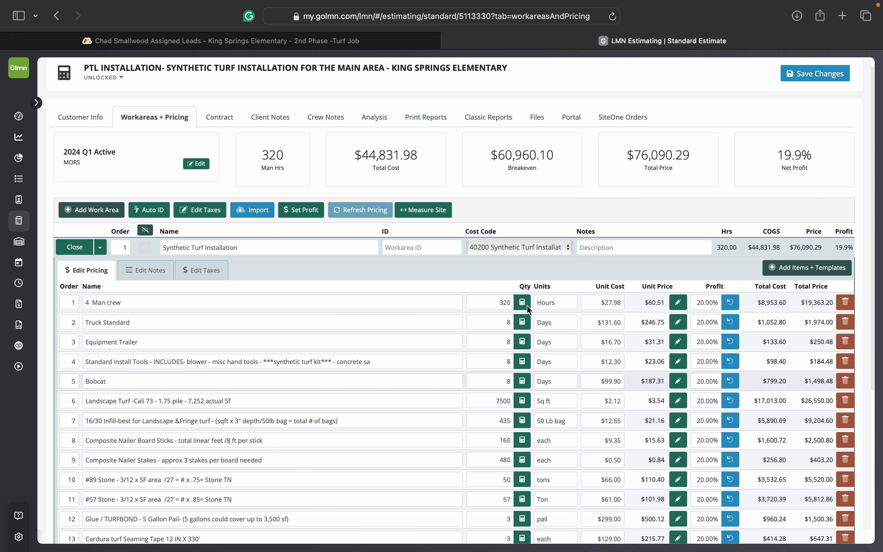
{"action": "left_click", "coordinate": [799, 82]}
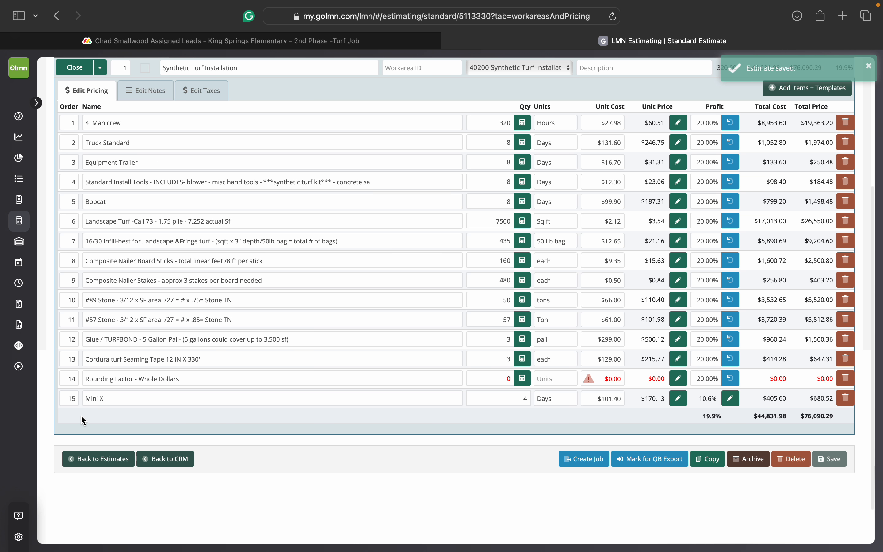
Move the Mini X item to order position 6, directly below the Bobcat, and save the estimate
{"action": "left_click", "coordinate": [64, 401]}
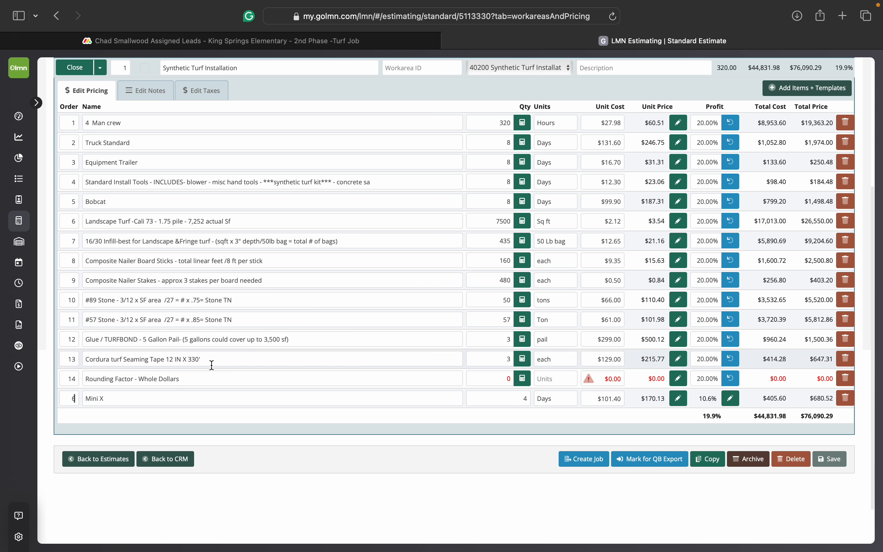
{"action": "type", "text": "6"}
{"action": "key", "text": "Tab"}
{"action": "scroll", "coordinate": [228, 253], "scroll_direction": "up", "scroll_amount": 1}
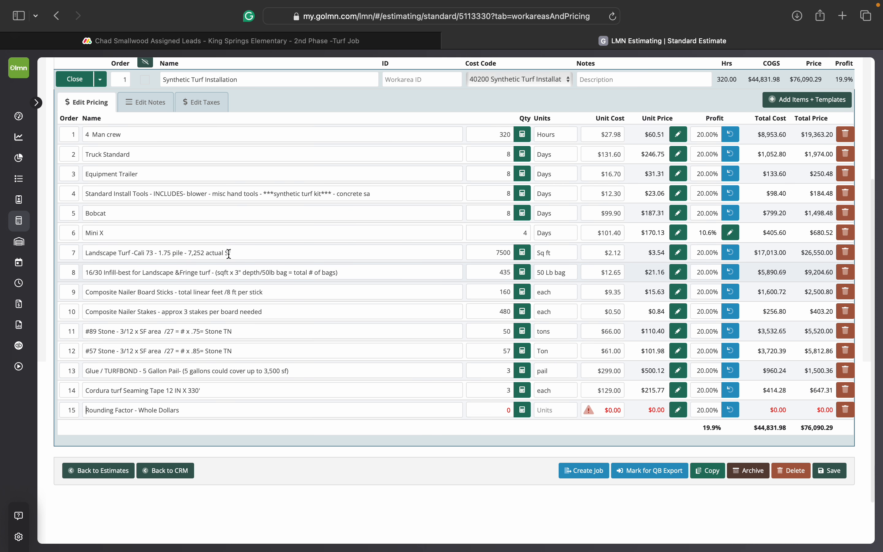
{"action": "scroll", "coordinate": [229, 253], "scroll_direction": "up", "scroll_amount": 5}
{"action": "left_click", "coordinate": [812, 88]}
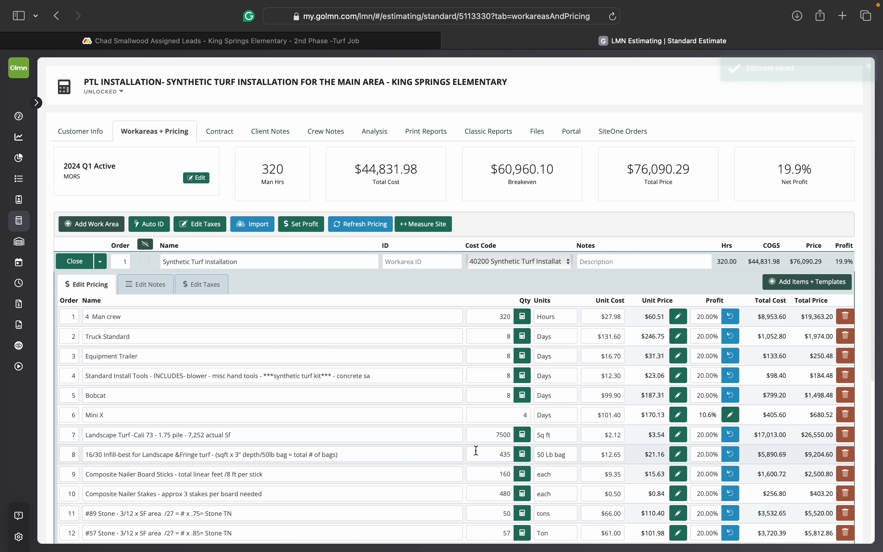
Set the unit cost of the Composite Nailer Board Sticks to $10.00
{"action": "scroll", "coordinate": [476, 451], "scroll_direction": "down", "scroll_amount": 10}
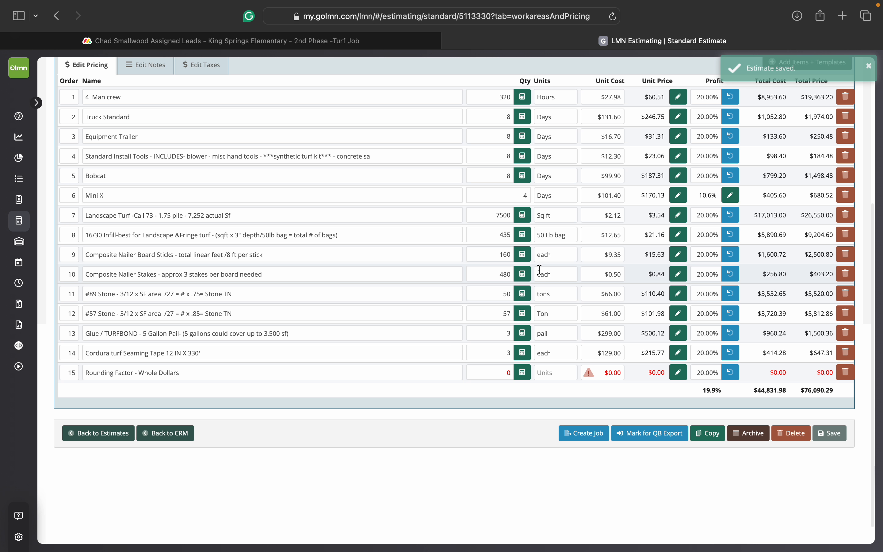
{"action": "left_click_drag", "start_coordinate": [601, 233], "coordinate": [624, 253]}
{"action": "left_click", "coordinate": [622, 254]}
{"action": "key", "text": "BackSpace"}
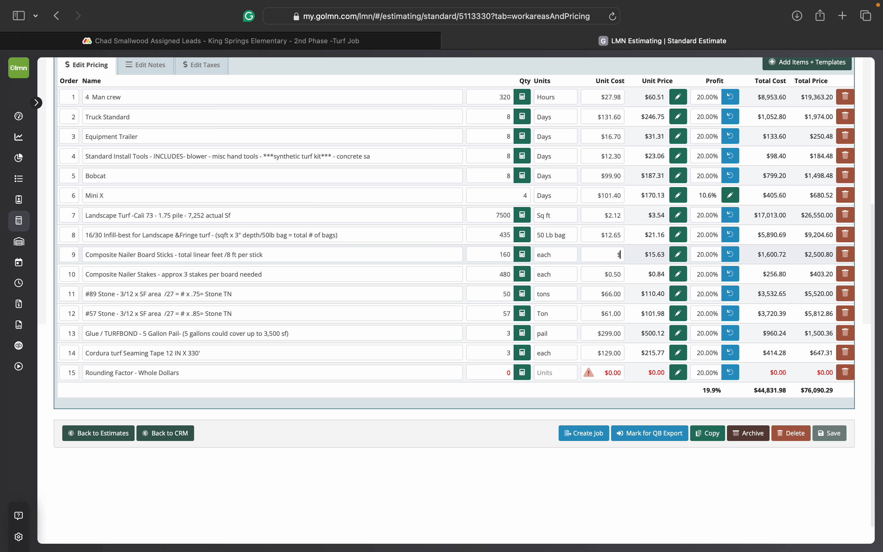
{"action": "type", "text": "10"}
{"action": "left_click", "coordinate": [593, 274]}
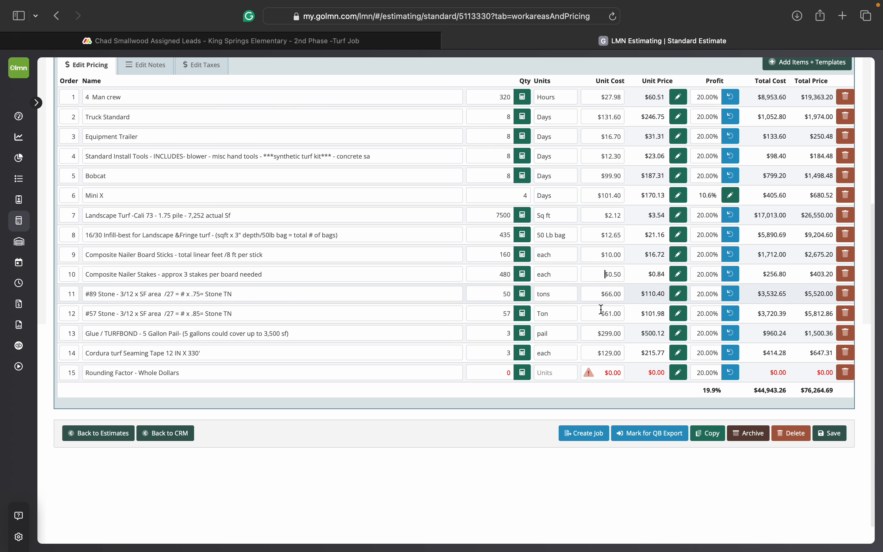
Set the Mini X item's profit to 20% and save the changes to the estimate
{"action": "scroll", "coordinate": [601, 330], "scroll_direction": "up", "scroll_amount": 2}
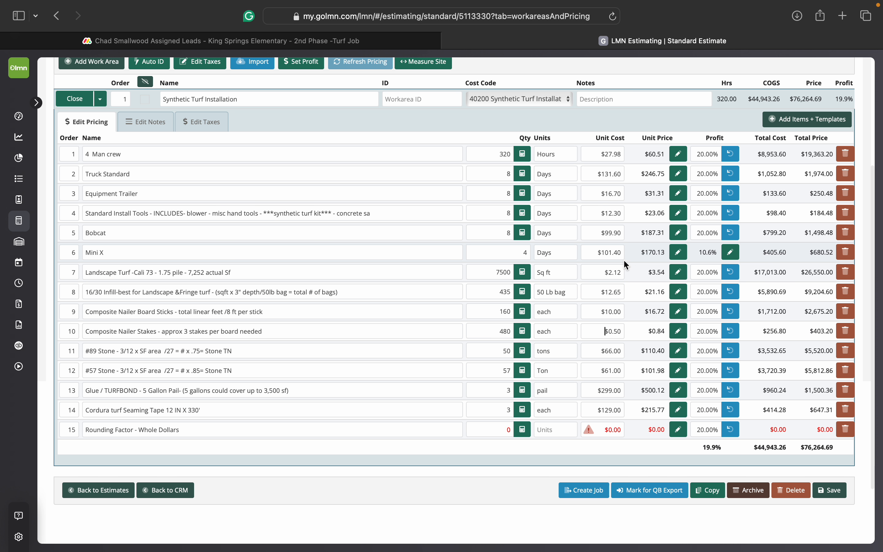
{"action": "left_click", "coordinate": [736, 253]}
{"action": "left_click", "coordinate": [686, 256]}
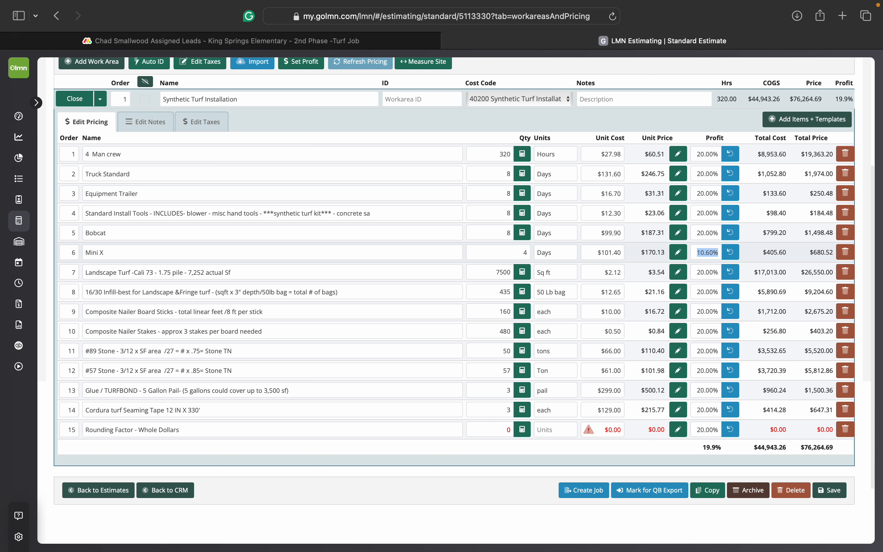
{"action": "type", "text": "20"}
{"action": "key", "text": "Return"}
{"action": "scroll", "coordinate": [637, 276], "scroll_direction": "up", "scroll_amount": 5}
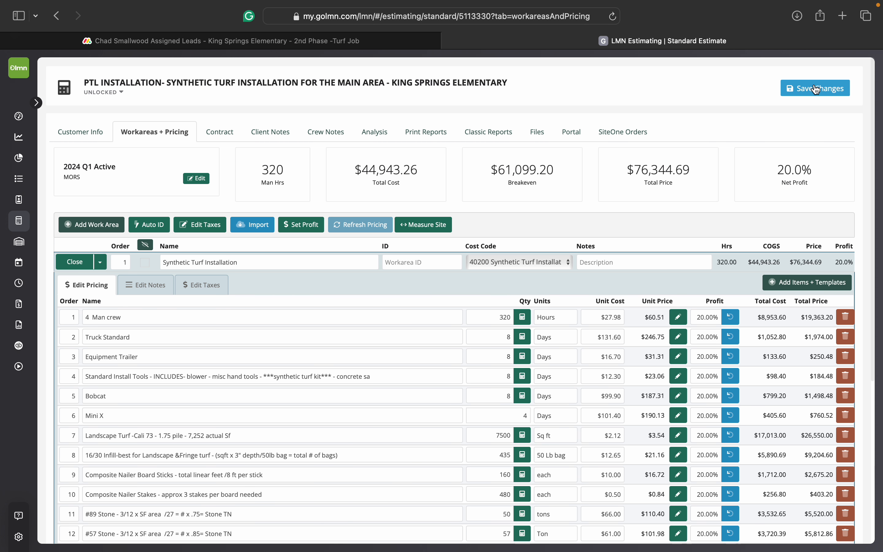
Review the Synthetic Turf Installation items, costs and profit percentages, and close the work area
{"action": "scroll", "coordinate": [581, 409], "scroll_direction": "down", "scroll_amount": 5}
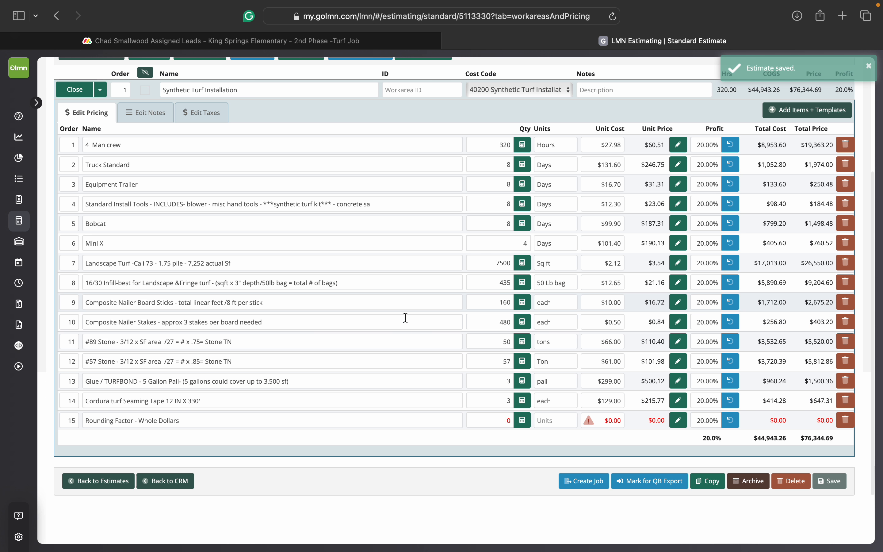
{"action": "scroll", "coordinate": [391, 310], "scroll_direction": "up", "scroll_amount": 3}
{"action": "left_click", "coordinate": [73, 197]}
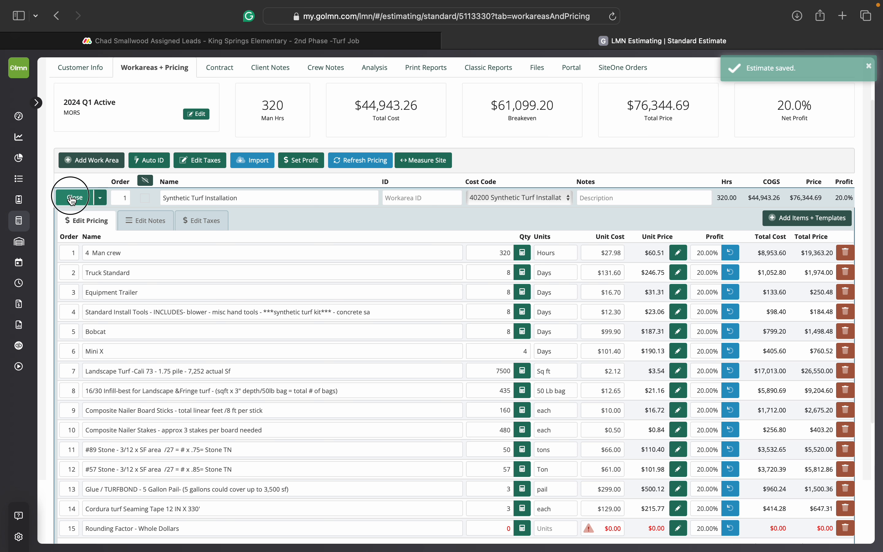
{"action": "left_click", "coordinate": [263, 269]}
{"action": "scroll", "coordinate": [316, 385], "scroll_direction": "down", "scroll_amount": 5}
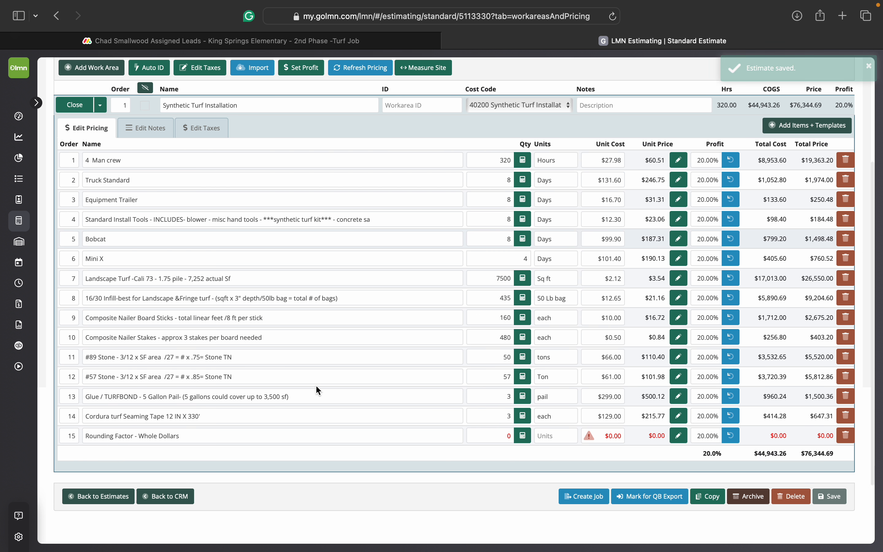
{"action": "scroll", "coordinate": [351, 338], "scroll_direction": "up", "scroll_amount": 3}
{"action": "scroll", "coordinate": [351, 337], "scroll_direction": "up", "scroll_amount": 3}
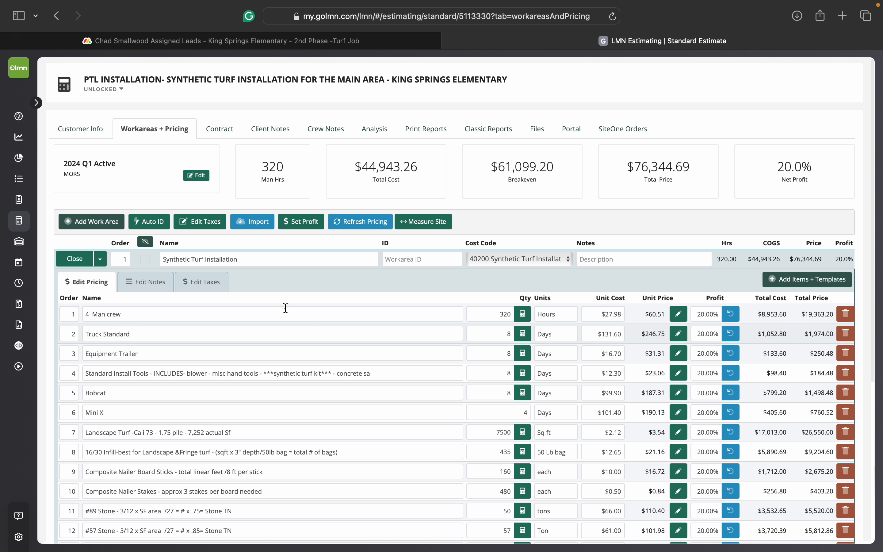
{"action": "left_click", "coordinate": [75, 261]}
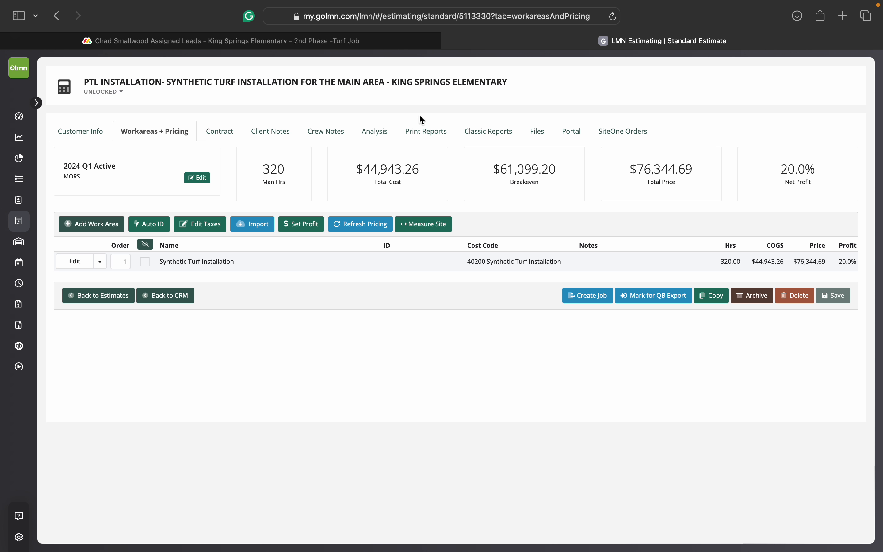
{"action": "left_click", "coordinate": [224, 268]}
{"action": "scroll", "coordinate": [286, 368], "scroll_direction": "down", "scroll_amount": 5}
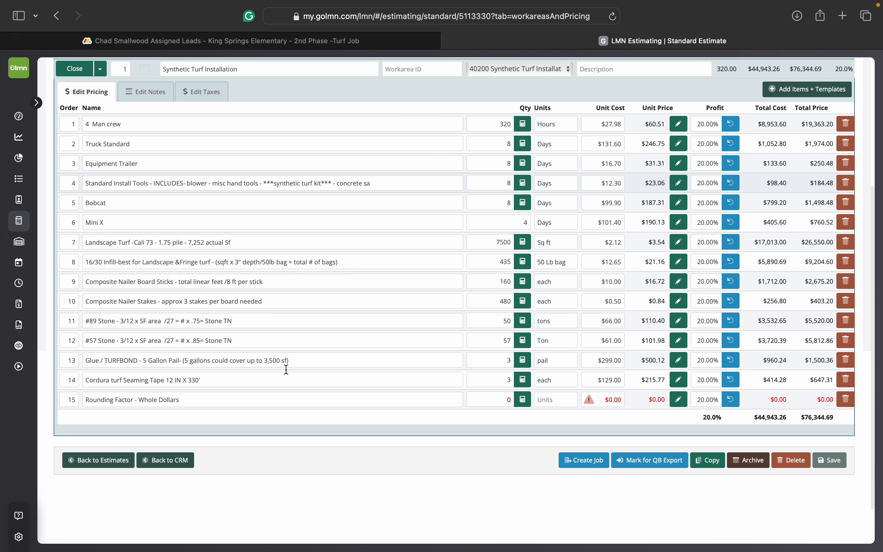
{"action": "scroll", "coordinate": [286, 369], "scroll_direction": "up", "scroll_amount": 2}
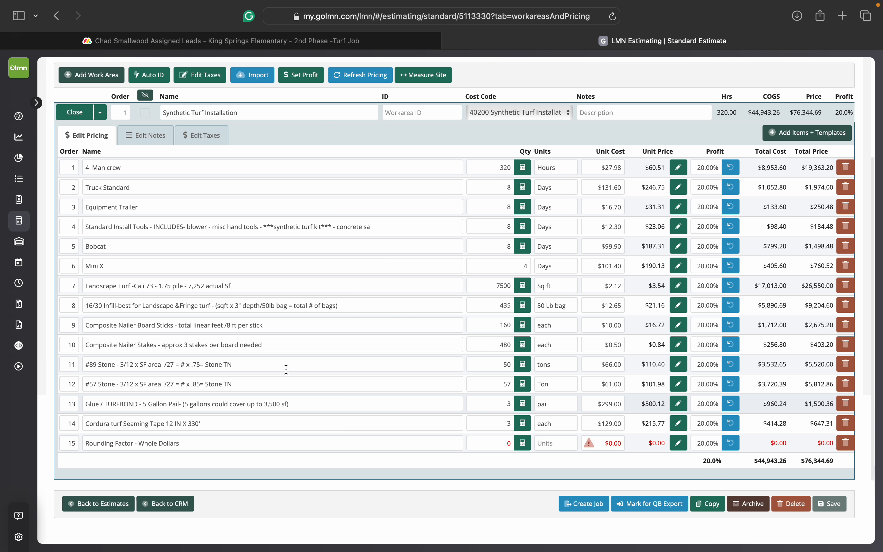
{"action": "scroll", "coordinate": [306, 258], "scroll_direction": "up", "scroll_amount": 1}
{"action": "left_click", "coordinate": [70, 139]}
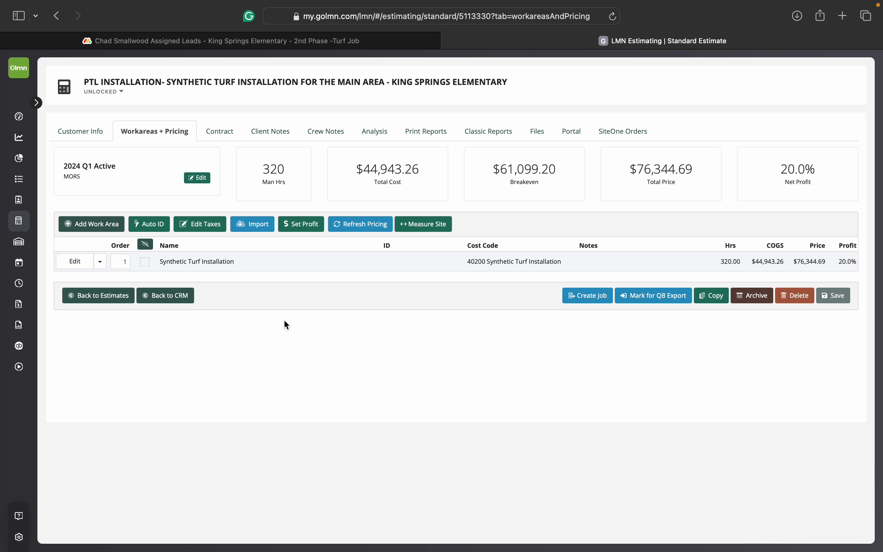
Open the Synthetic Turf Installation client notes and read through the site preparation and stone drainage base scope
{"action": "left_click", "coordinate": [280, 132]}
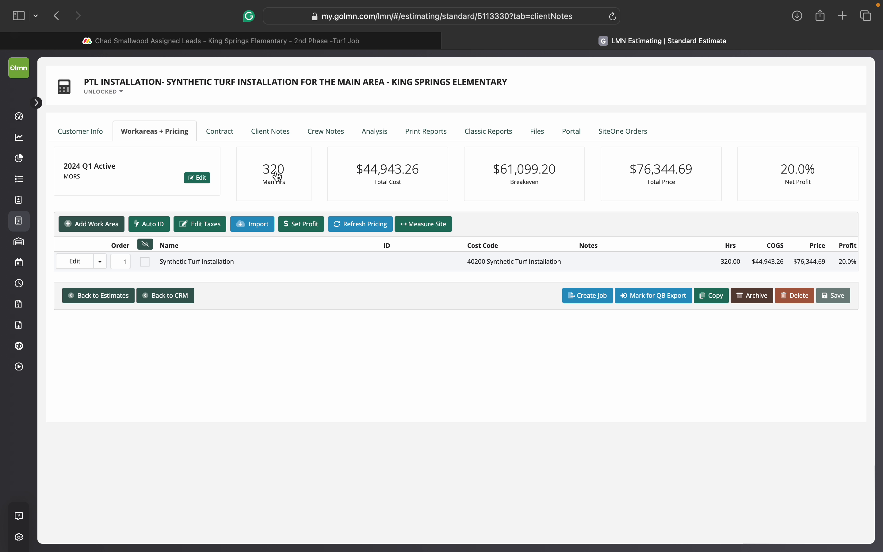
{"action": "left_click", "coordinate": [276, 204]}
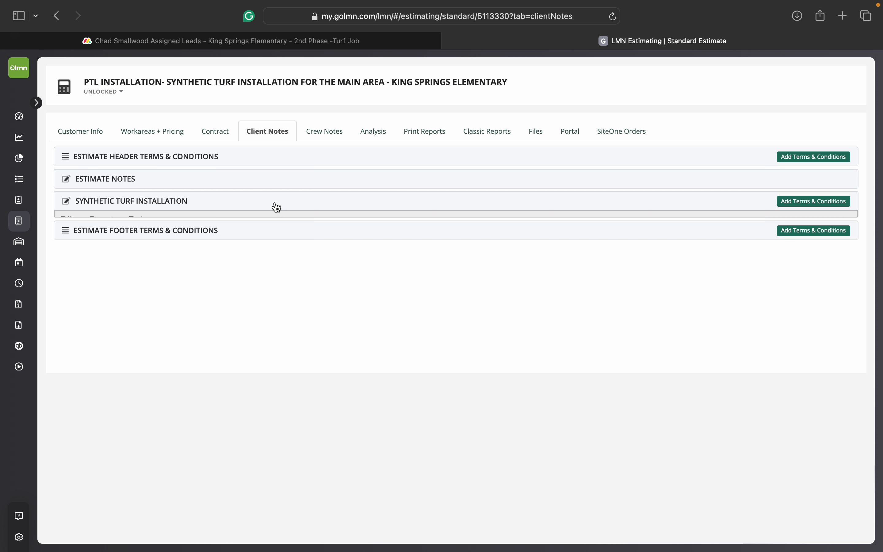
{"action": "scroll", "coordinate": [290, 350], "scroll_direction": "down", "scroll_amount": 1}
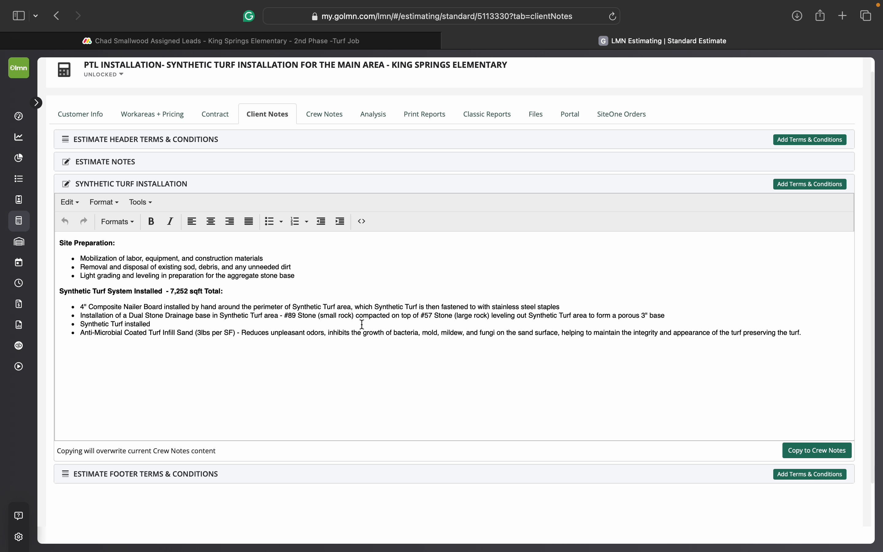
{"action": "left_click_drag", "start_coordinate": [670, 317], "coordinate": [472, 314]}
{"action": "left_click", "coordinate": [790, 360]}
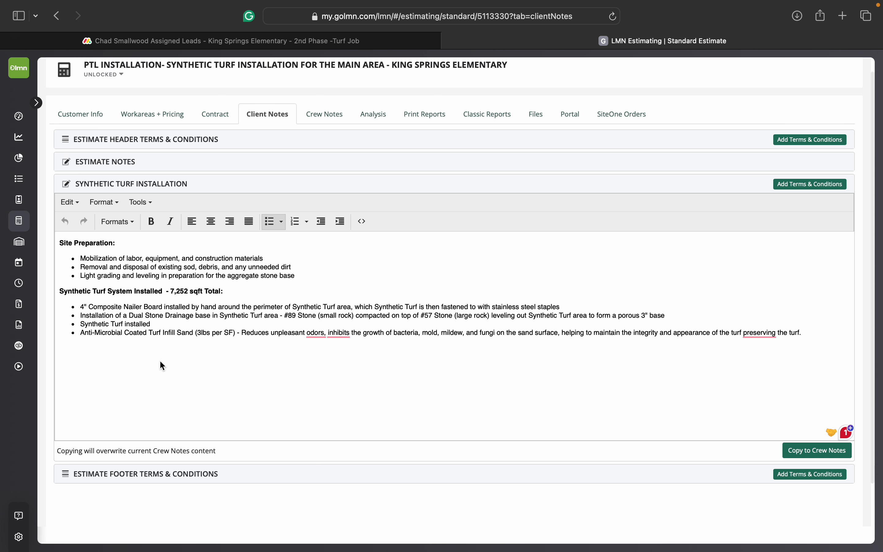
Reopen the Synthetic Turf Installation work area, check the crew, truck, trailer and material quantities, and close it
{"action": "left_click", "coordinate": [151, 120]}
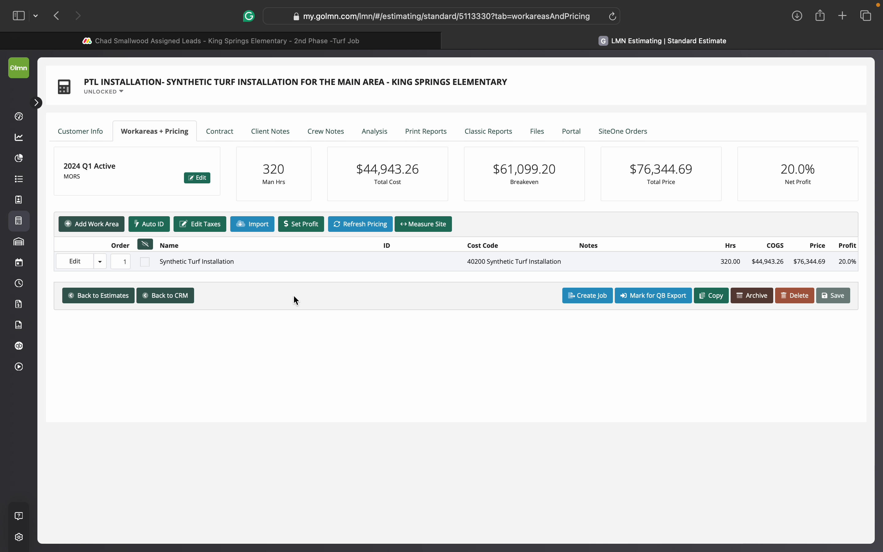
{"action": "left_click", "coordinate": [284, 268]}
{"action": "scroll", "coordinate": [443, 320], "scroll_direction": "down", "scroll_amount": 5}
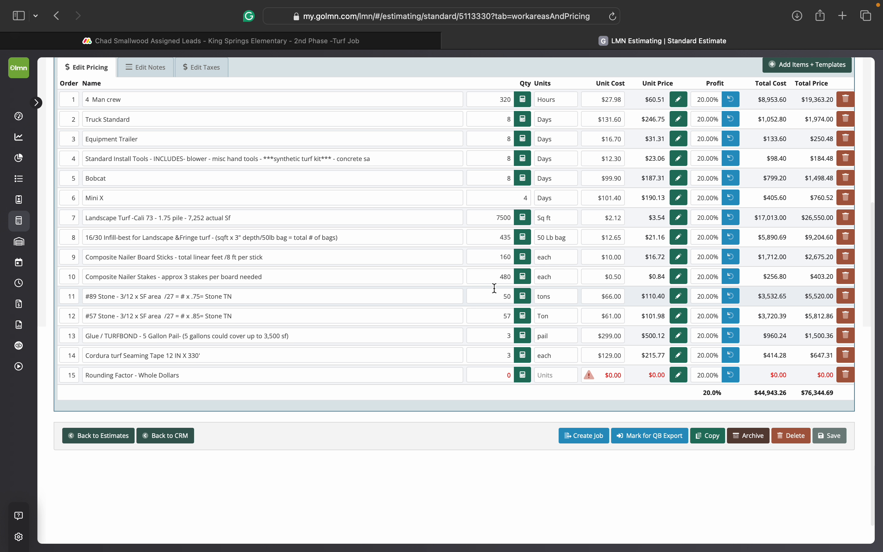
{"action": "scroll", "coordinate": [487, 306], "scroll_direction": "up", "scroll_amount": 3}
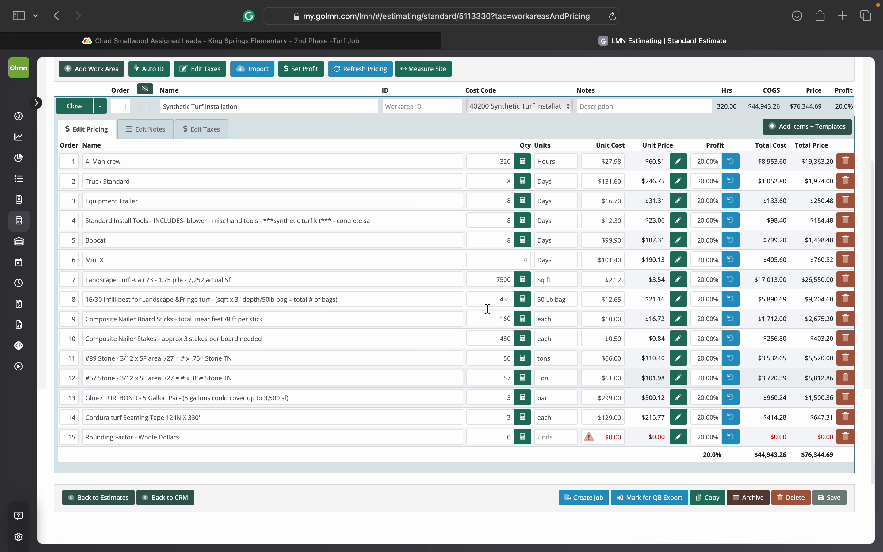
{"action": "scroll", "coordinate": [486, 189], "scroll_direction": "up", "scroll_amount": 1}
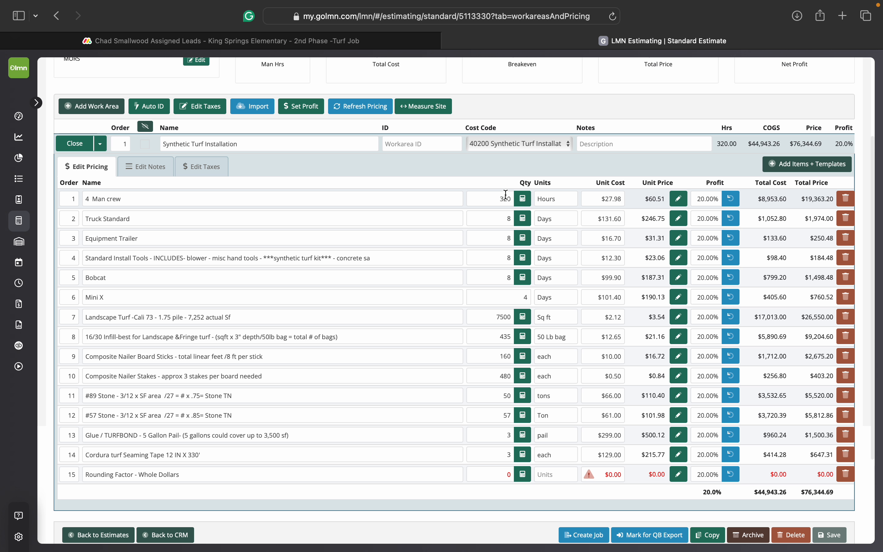
{"action": "double_click", "coordinate": [508, 219]}
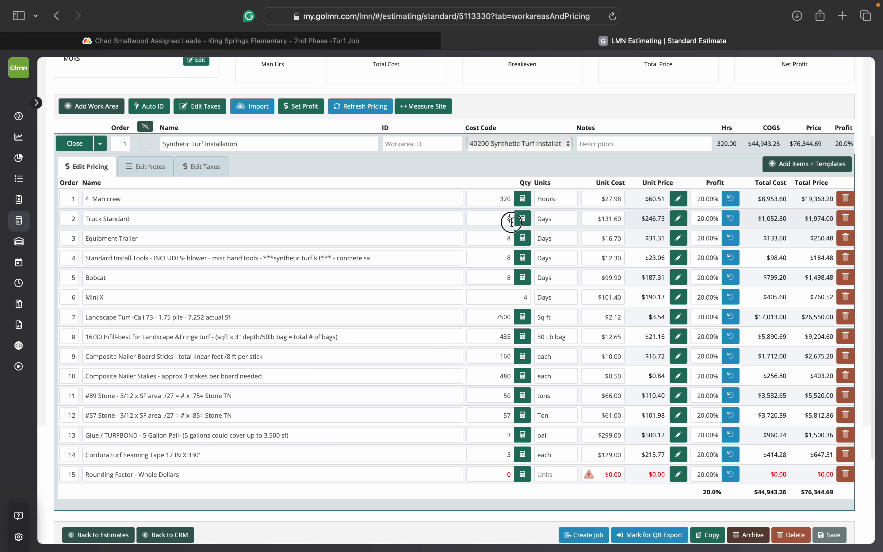
{"action": "double_click", "coordinate": [508, 238]}
{"action": "scroll", "coordinate": [503, 337], "scroll_direction": "down", "scroll_amount": 2}
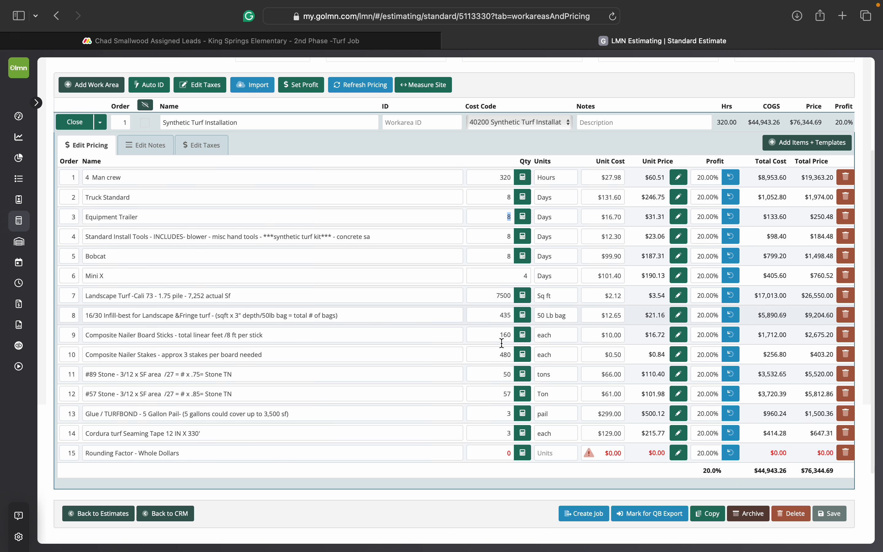
{"action": "scroll", "coordinate": [492, 347], "scroll_direction": "up", "scroll_amount": 5}
{"action": "left_click", "coordinate": [80, 187]}
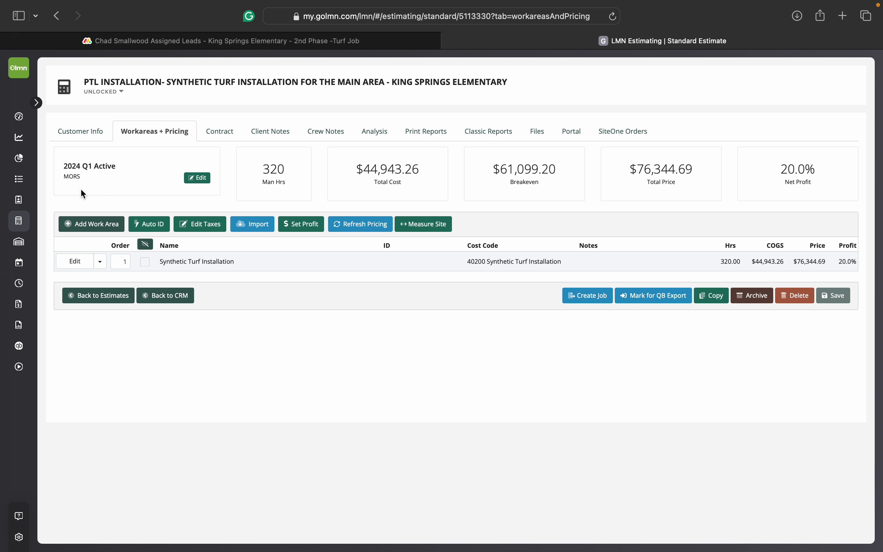